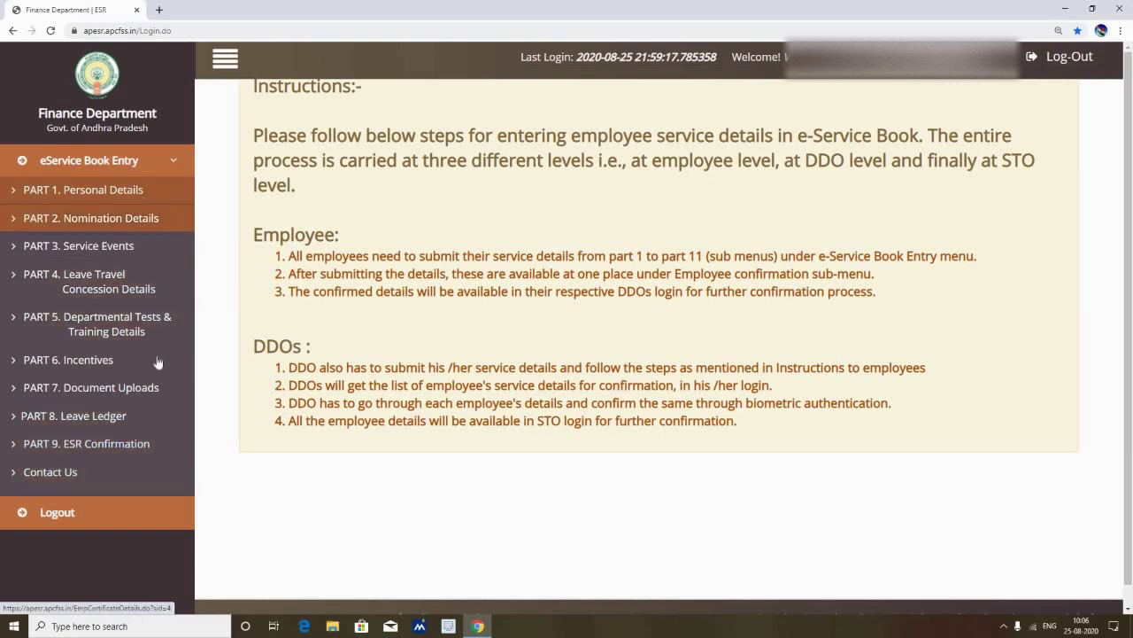
Open Part 1 Personal Details and review the employee's basic details, place of birth, local status and PF sections
left_click(94, 195)
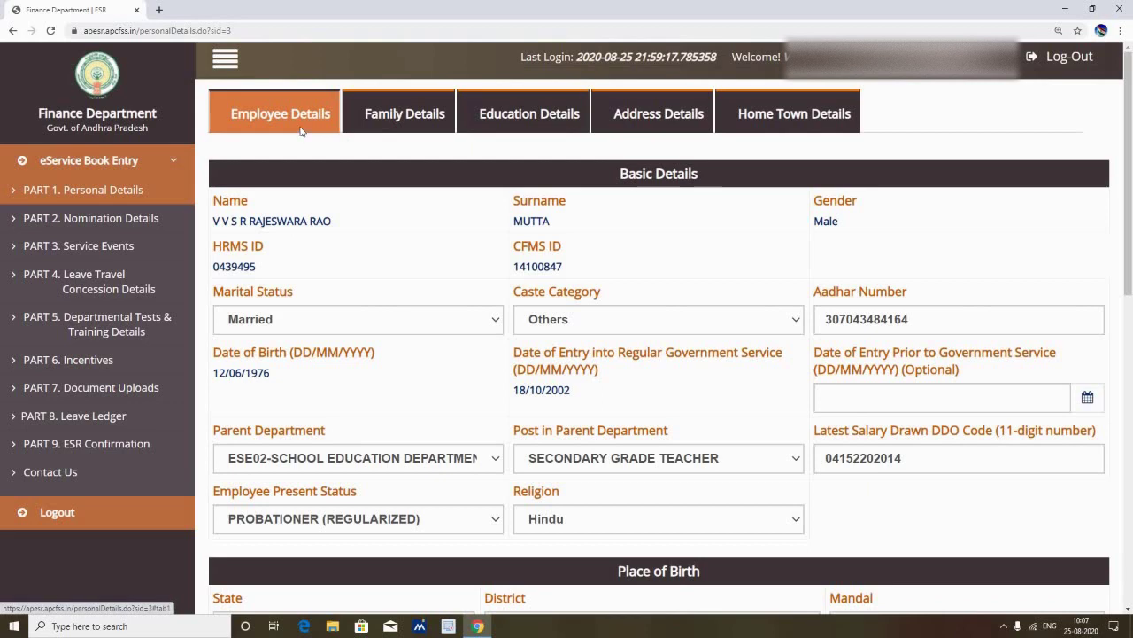
scroll(303, 137, "down", 9)
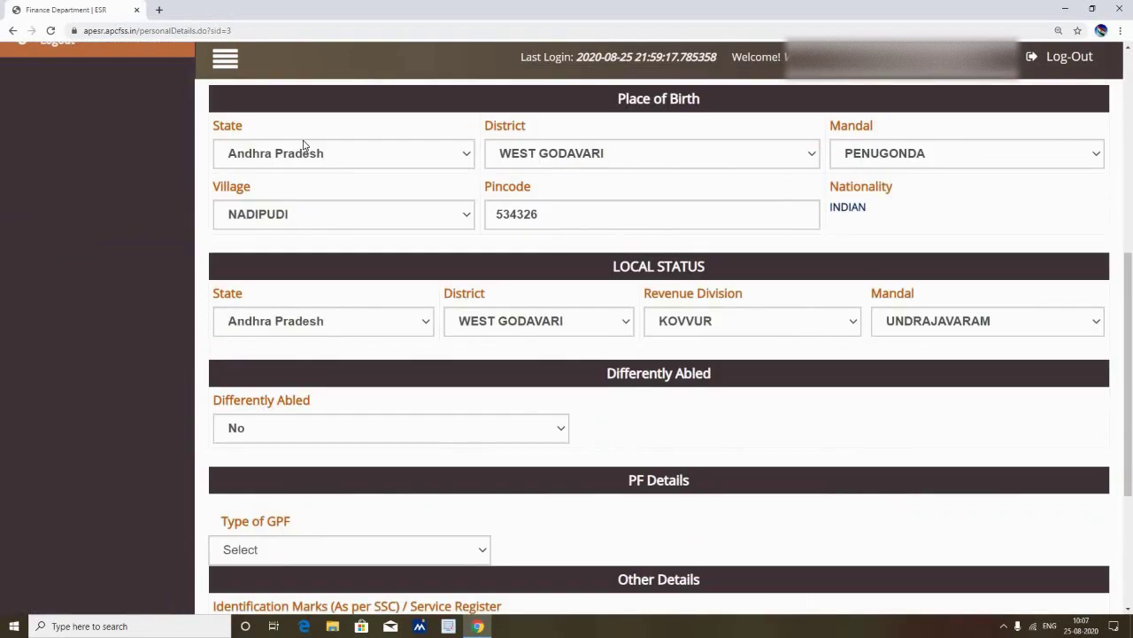
scroll(304, 147, "up", 4)
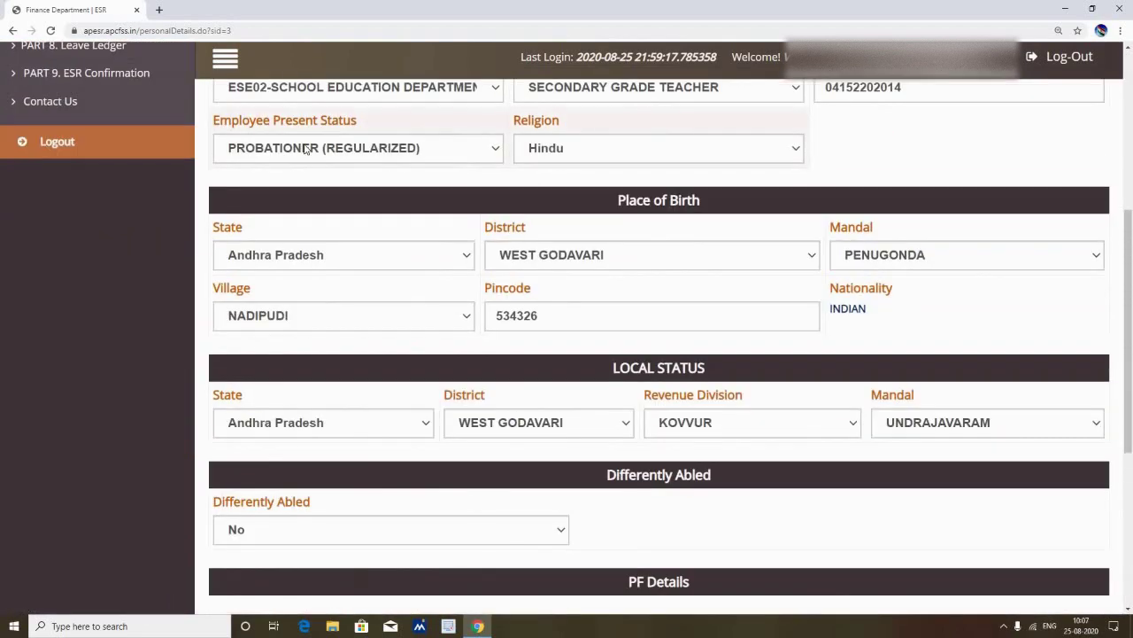
scroll(307, 152, "down", 1)
scroll(305, 151, "up", 4)
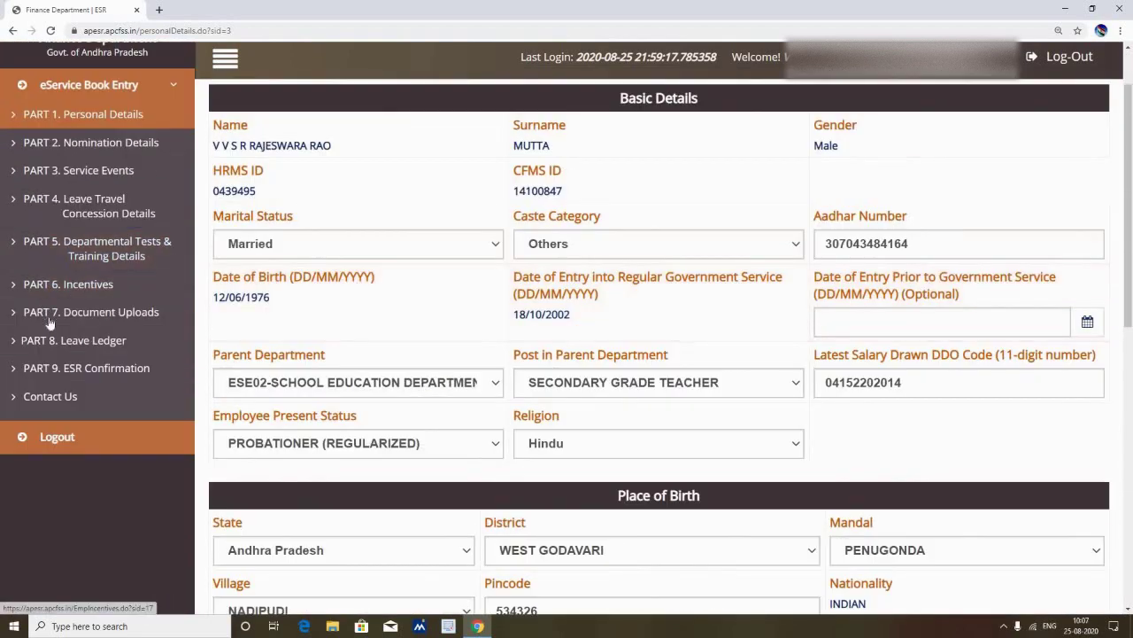
scroll(93, 319, "up", 1)
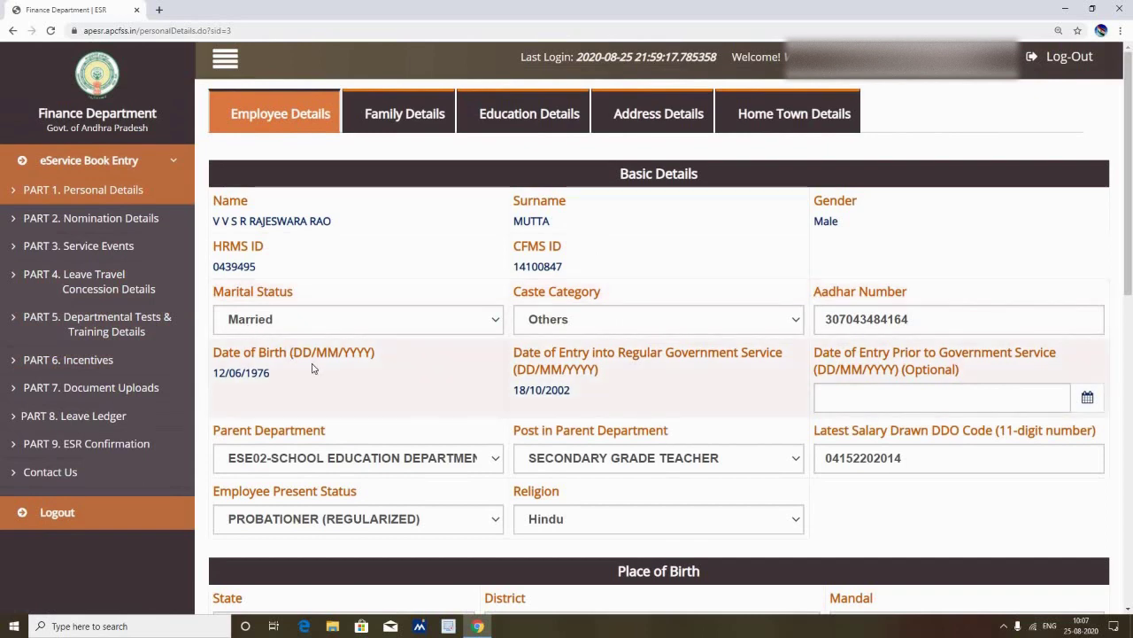
Review the Family Details and Education Details tables across to their last columns
left_click(425, 123)
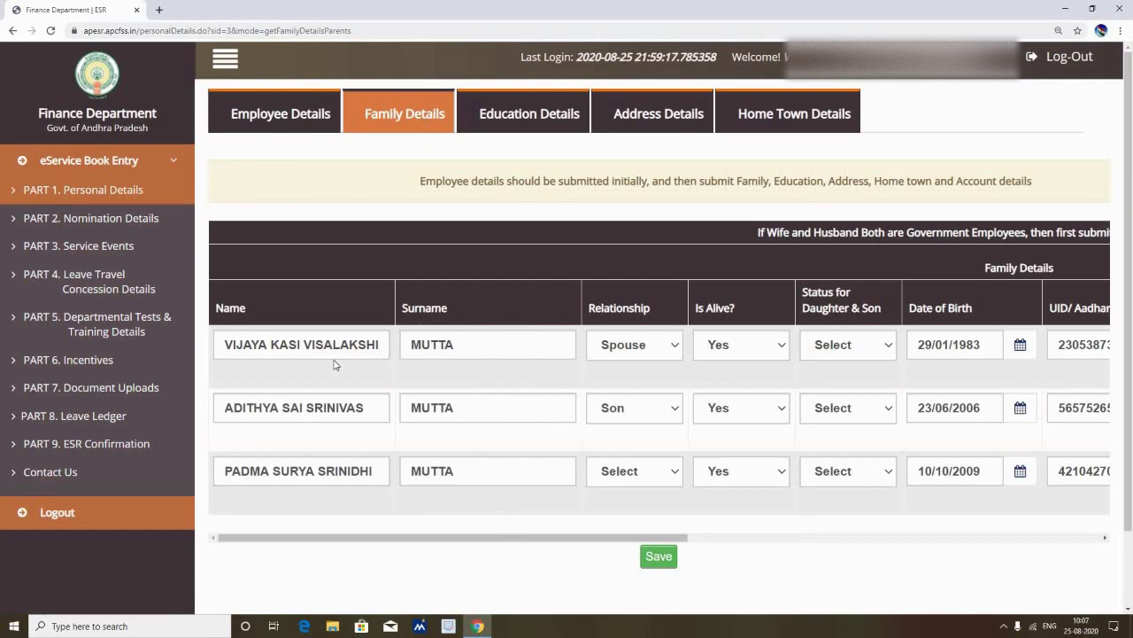
left_click_drag(559, 538, 931, 520)
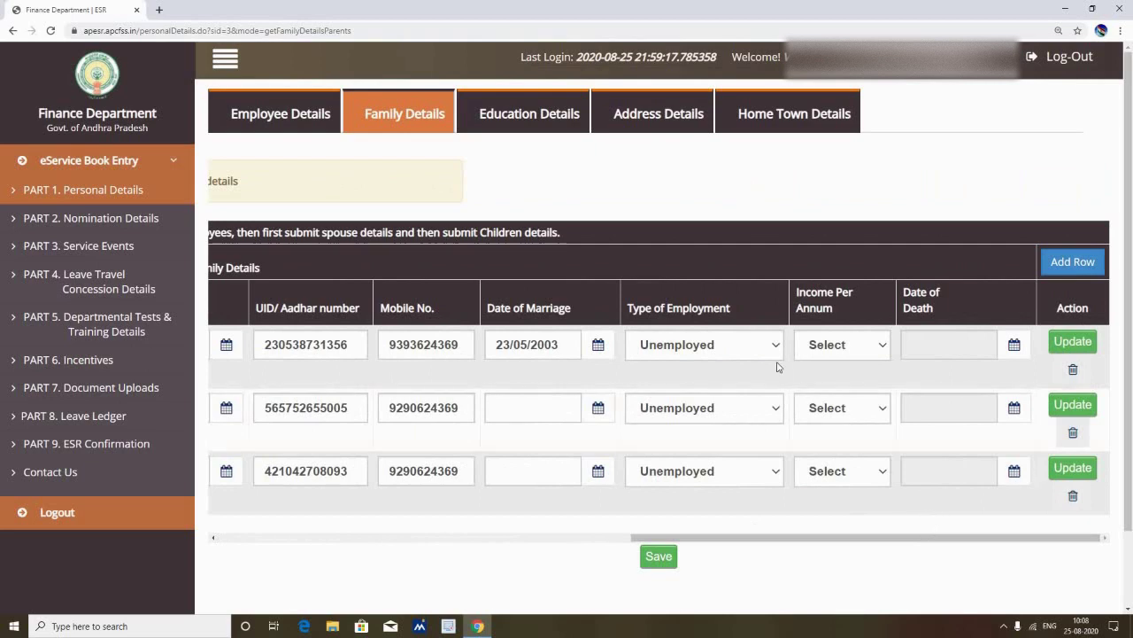
left_click(547, 120)
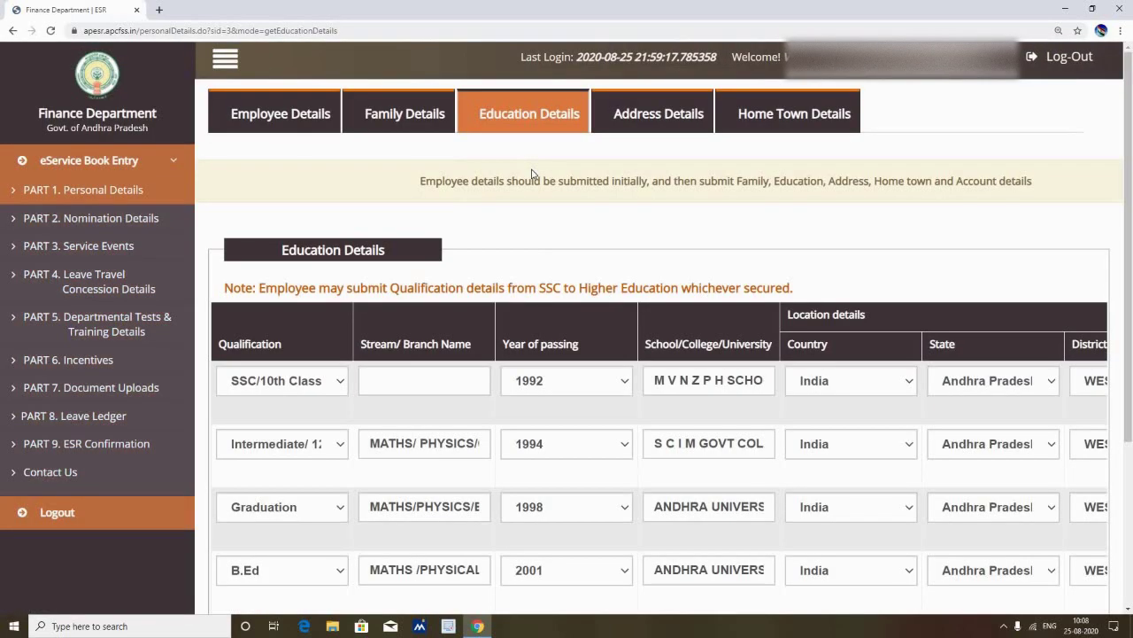
scroll(533, 176, "down", 2)
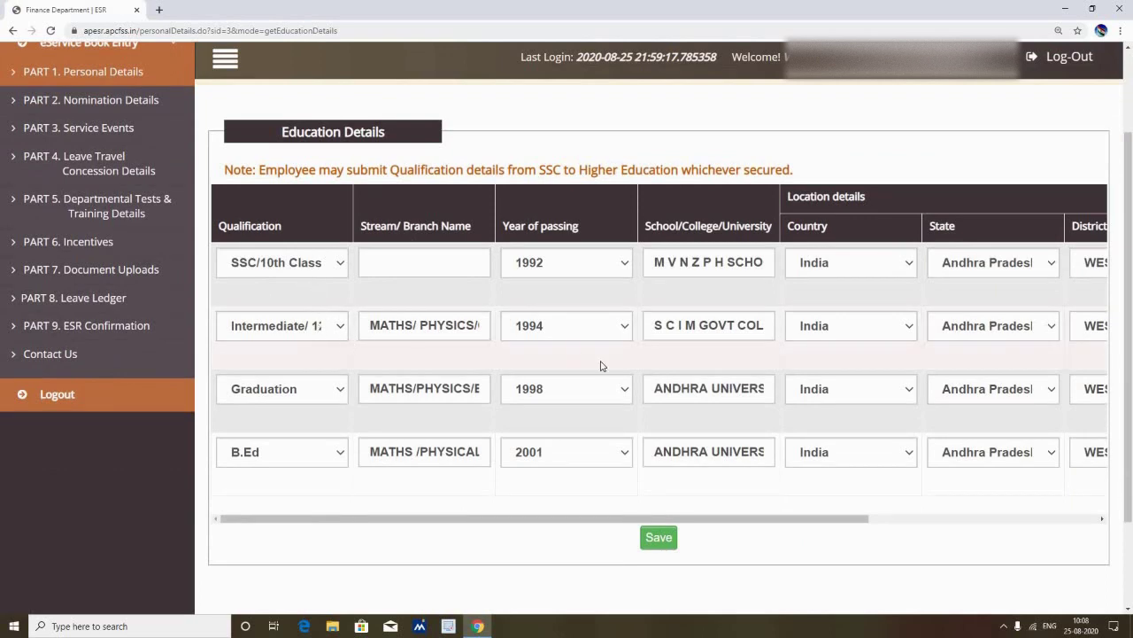
left_click_drag(848, 524, 1131, 521)
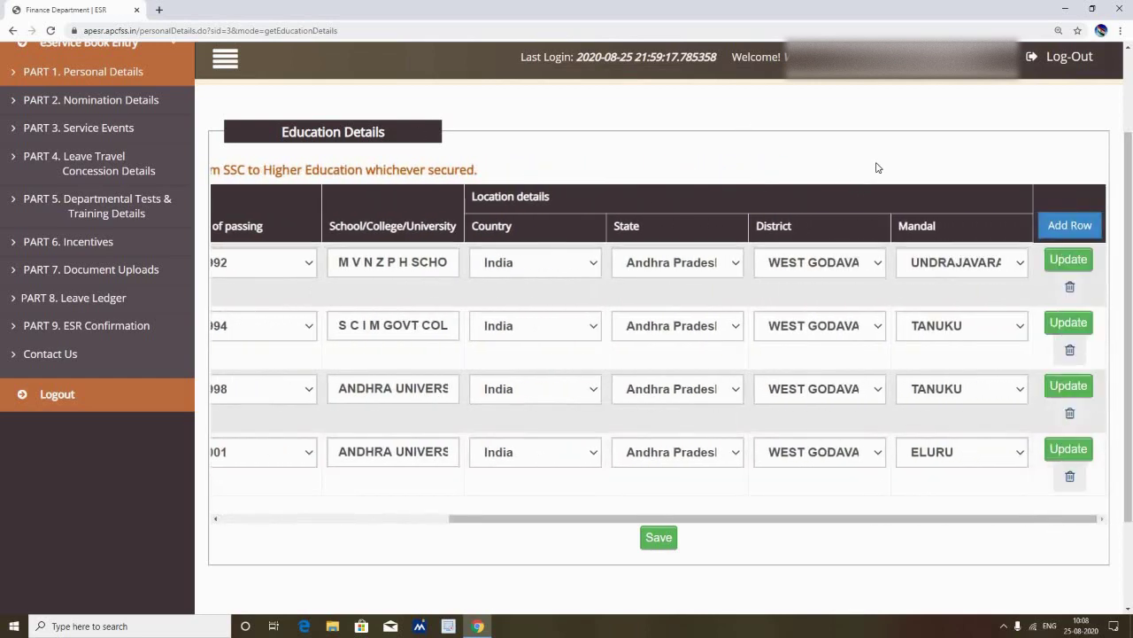
Open the Address Details and review the permanent and communication addresses
scroll(879, 166, "up", 1)
scroll(879, 167, "up", 2)
left_click(644, 115)
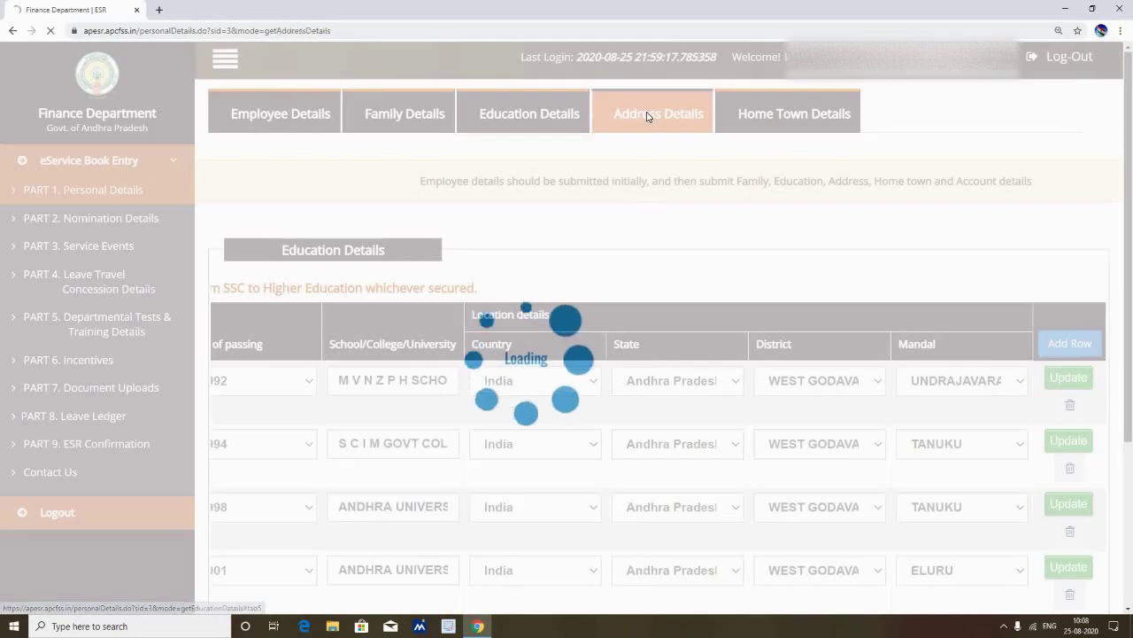
scroll(650, 248, "down", 3)
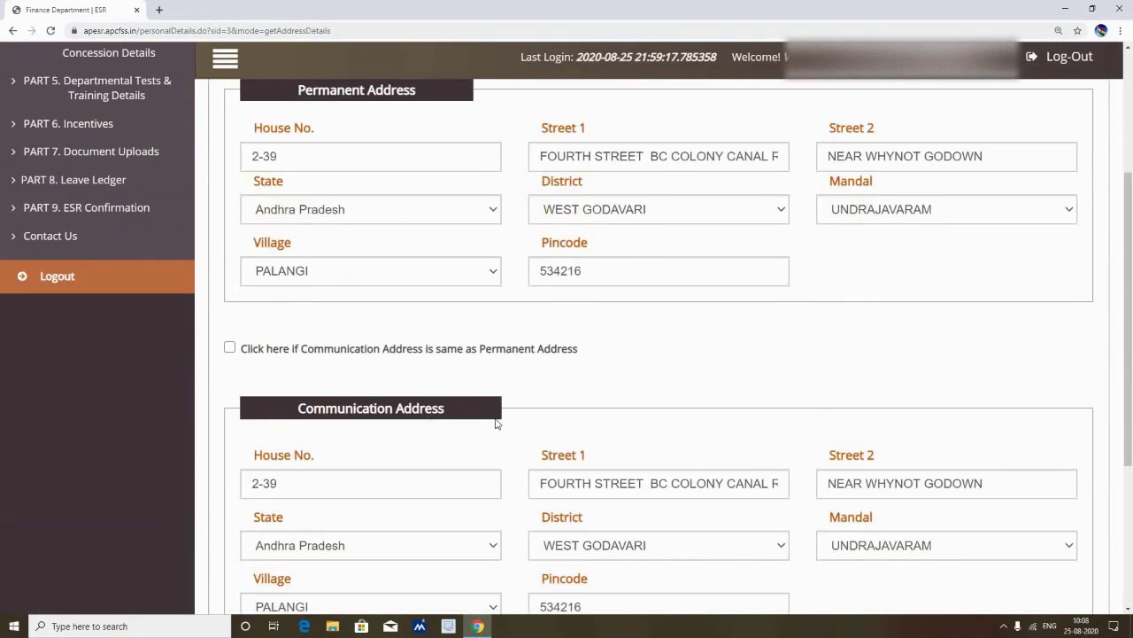
scroll(425, 398, "up", 3)
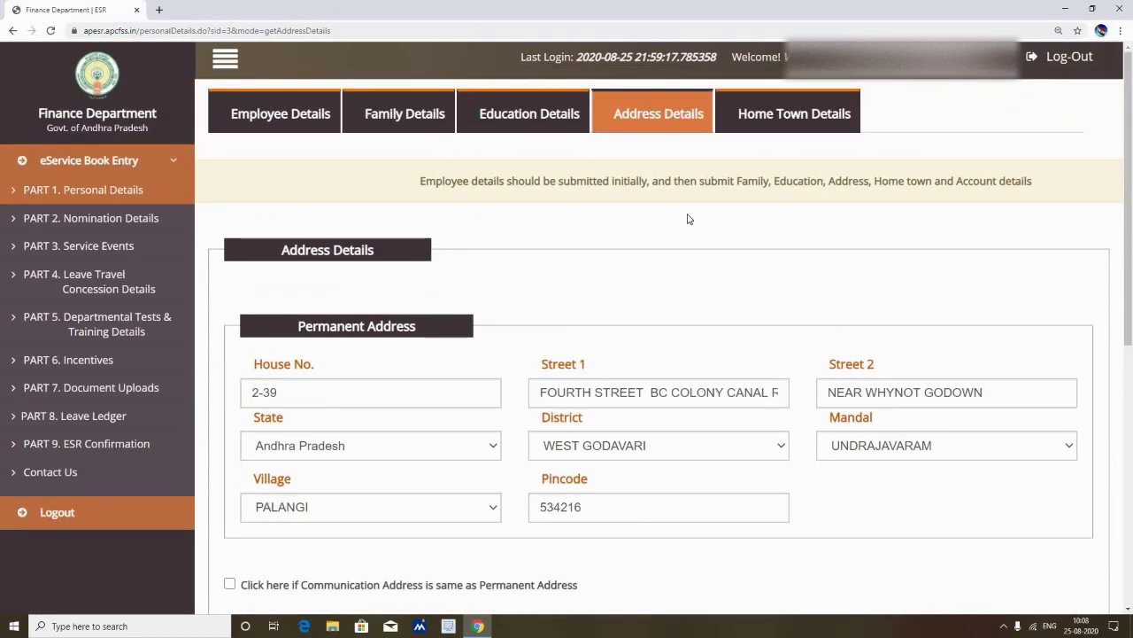
Open the Home Town Details, view the declaration options, and review the remaining location and contact fields
left_click(797, 127)
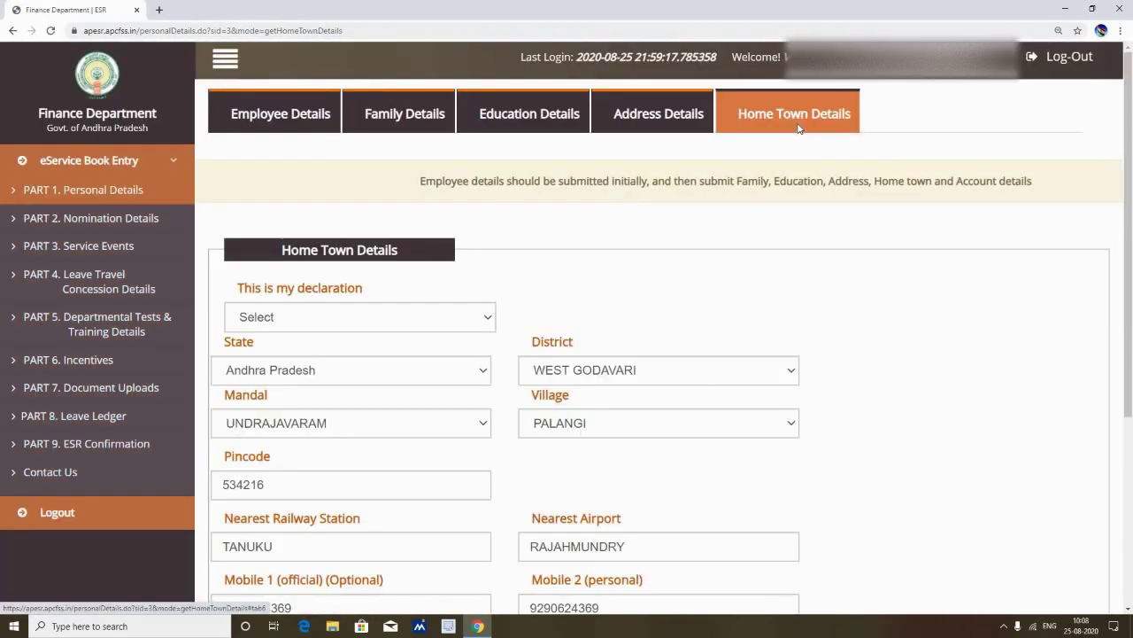
scroll(727, 251, "down", 3)
scroll(620, 247, "up", 3)
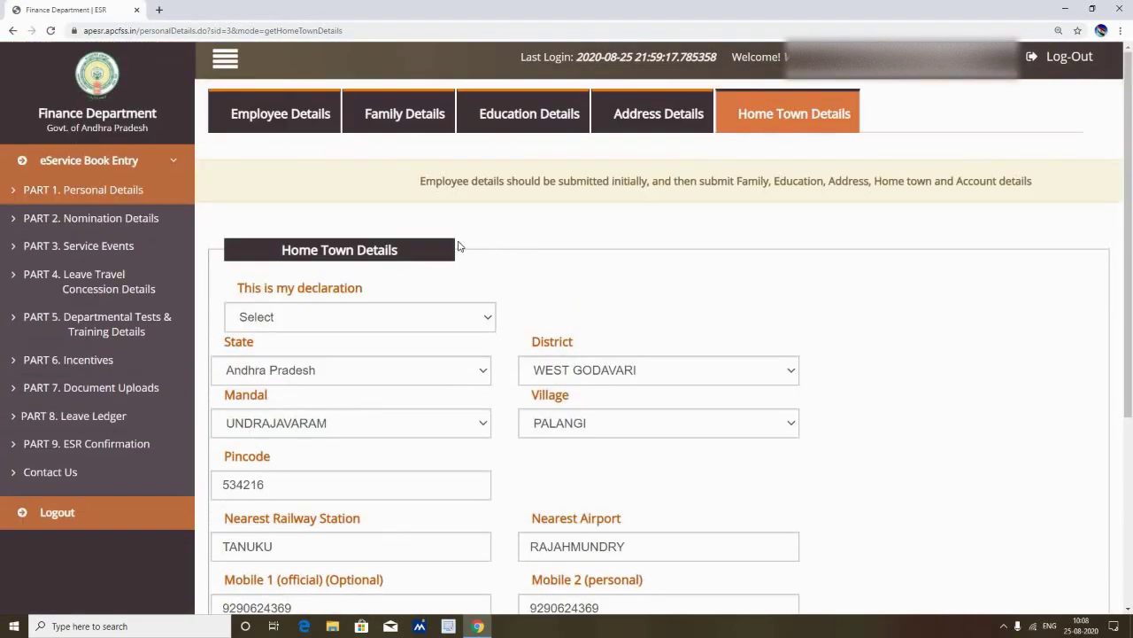
left_click(445, 322)
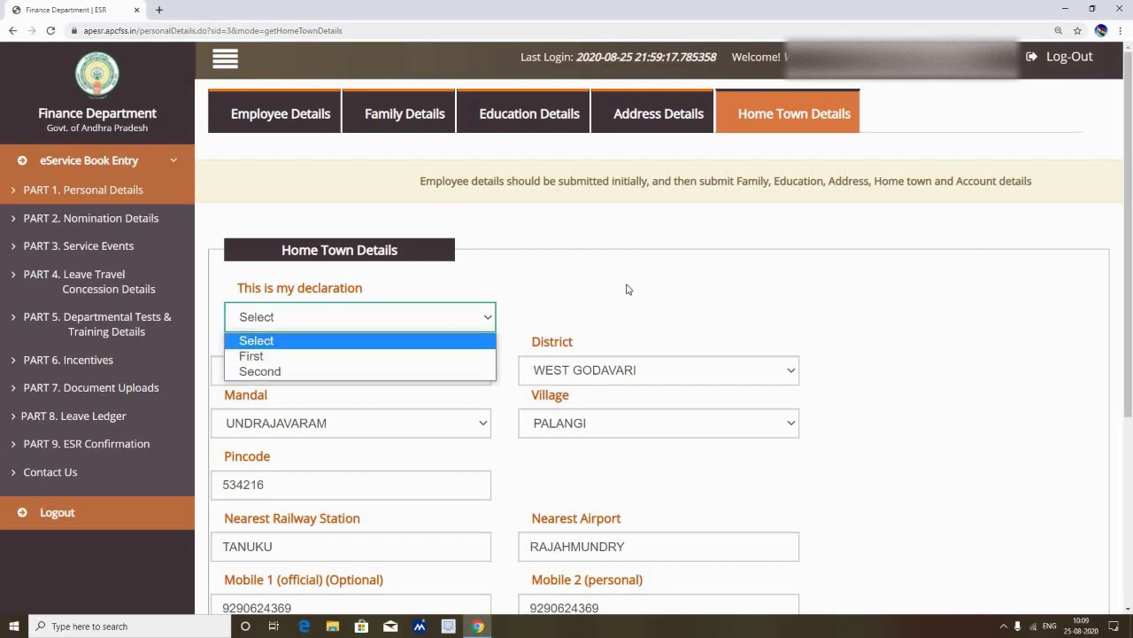
scroll(624, 288, "down", 3)
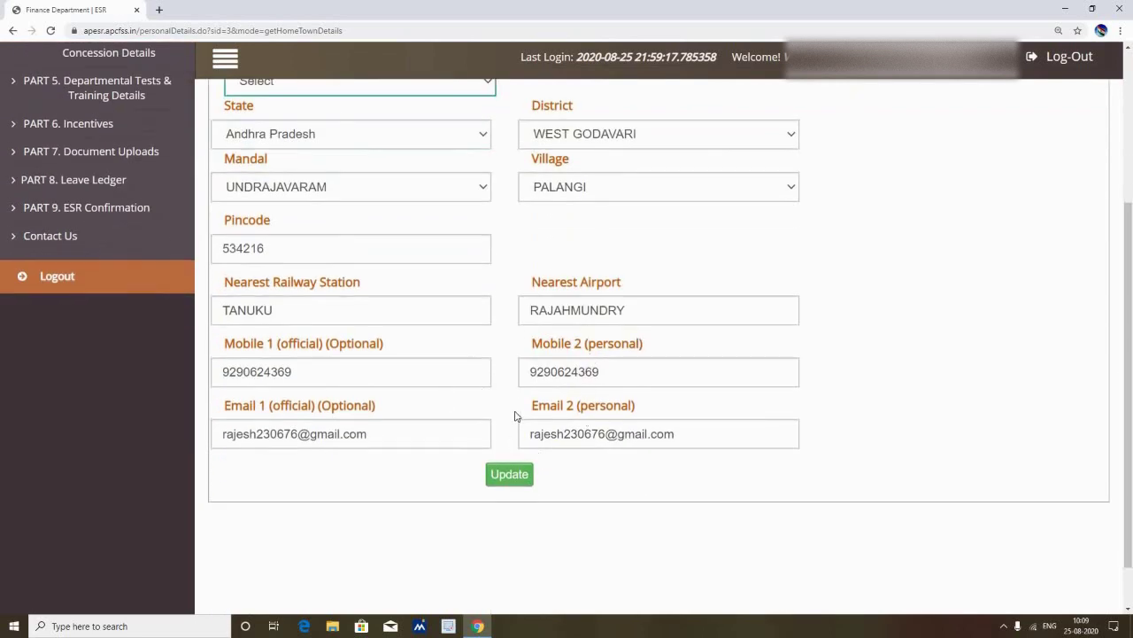
scroll(525, 389, "up", 3)
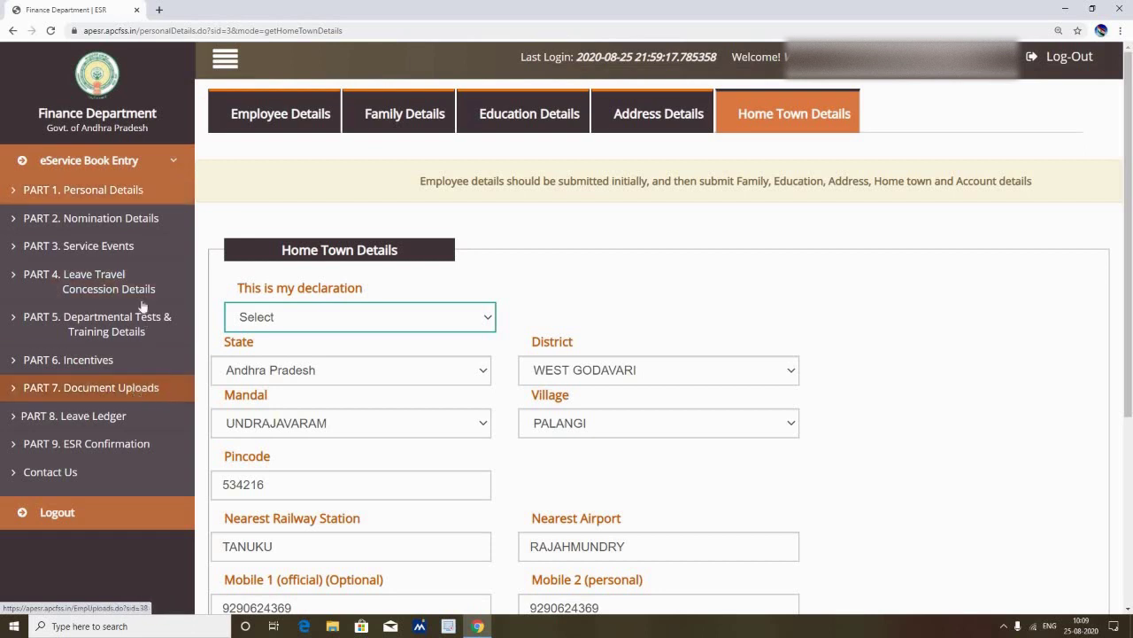
Return to the Family Details and view the Income Per Annum options for the spouse's row
left_click(123, 192)
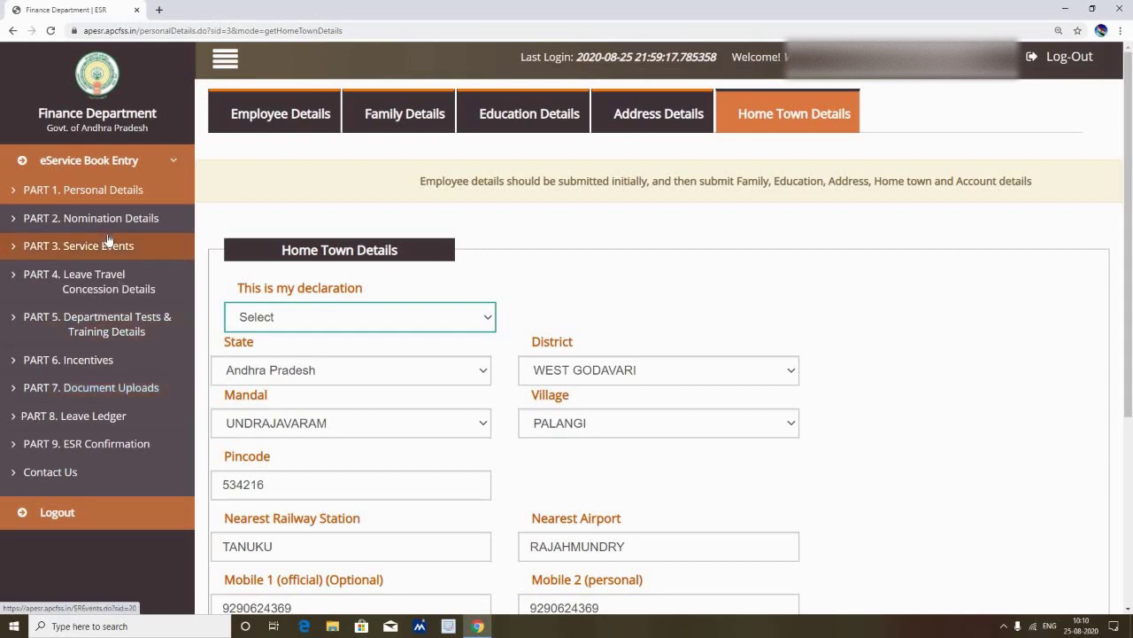
left_click(420, 117)
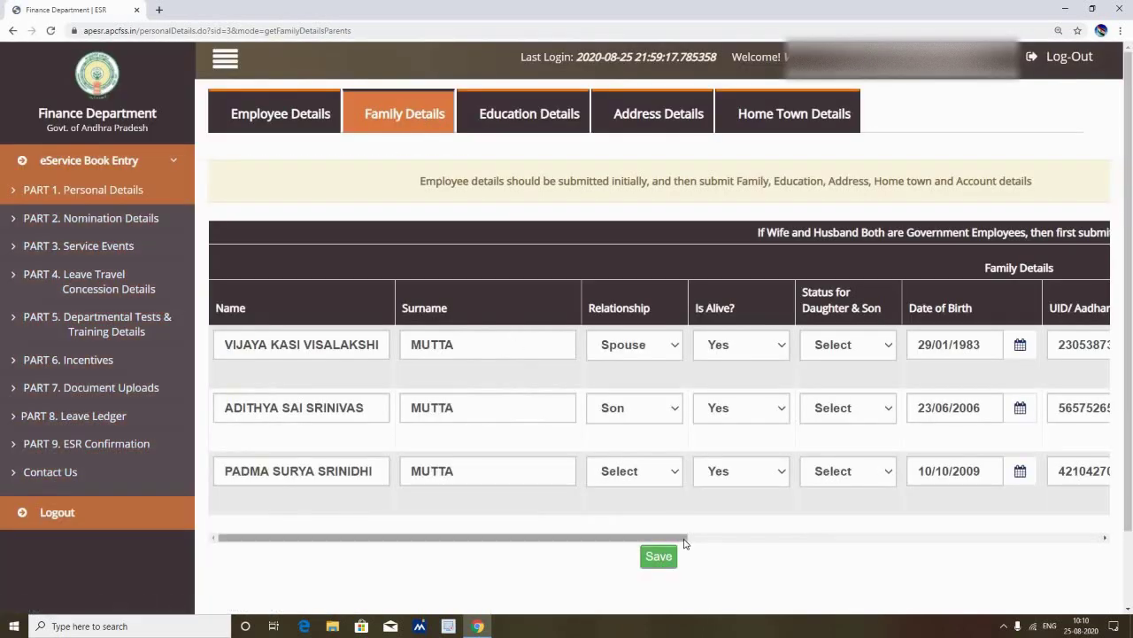
left_click(737, 539)
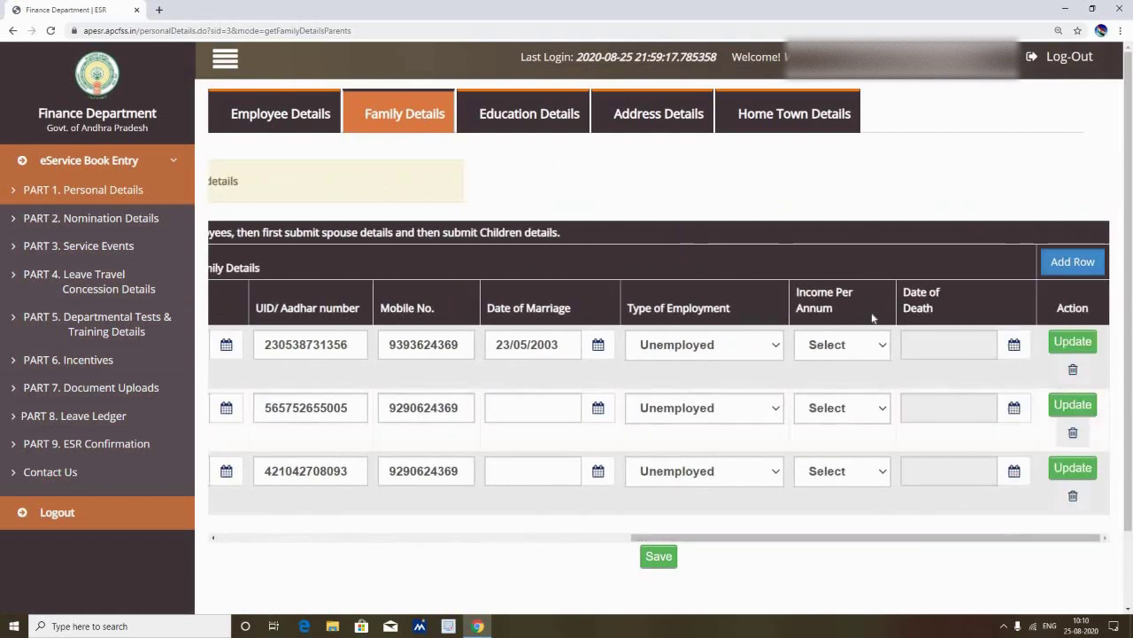
left_click(879, 348)
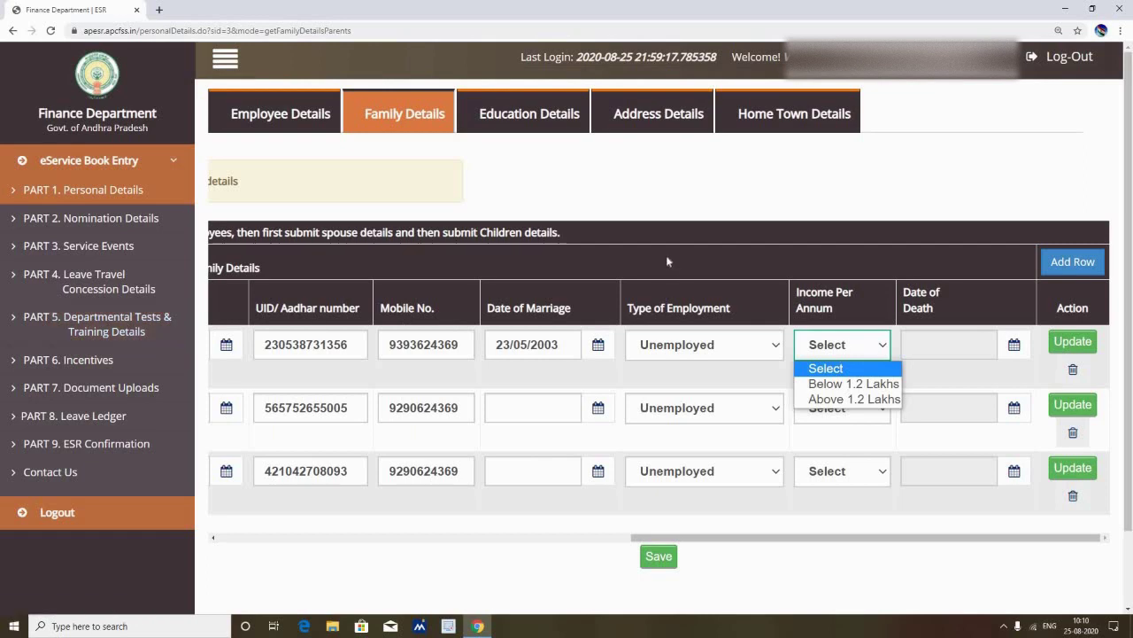
Open Part 2 Nomination Details and examine the Gratuity, GPF, NPS and APGLI nominee sections
left_click(92, 220)
left_click(92, 220)
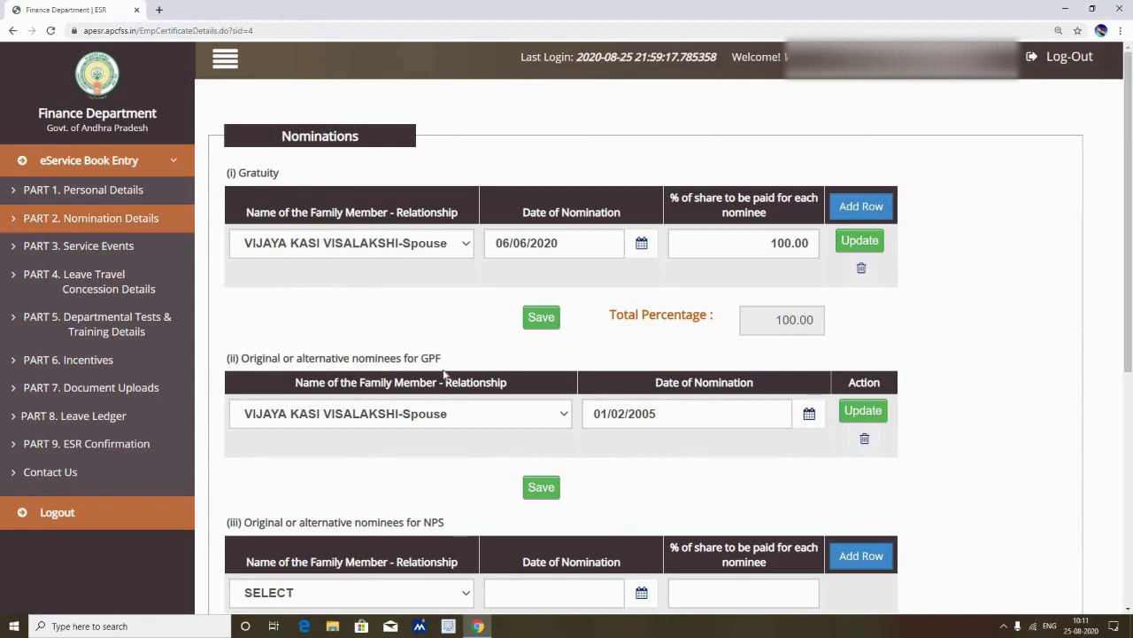
scroll(445, 377, "down", 2)
scroll(454, 414, "down", 3)
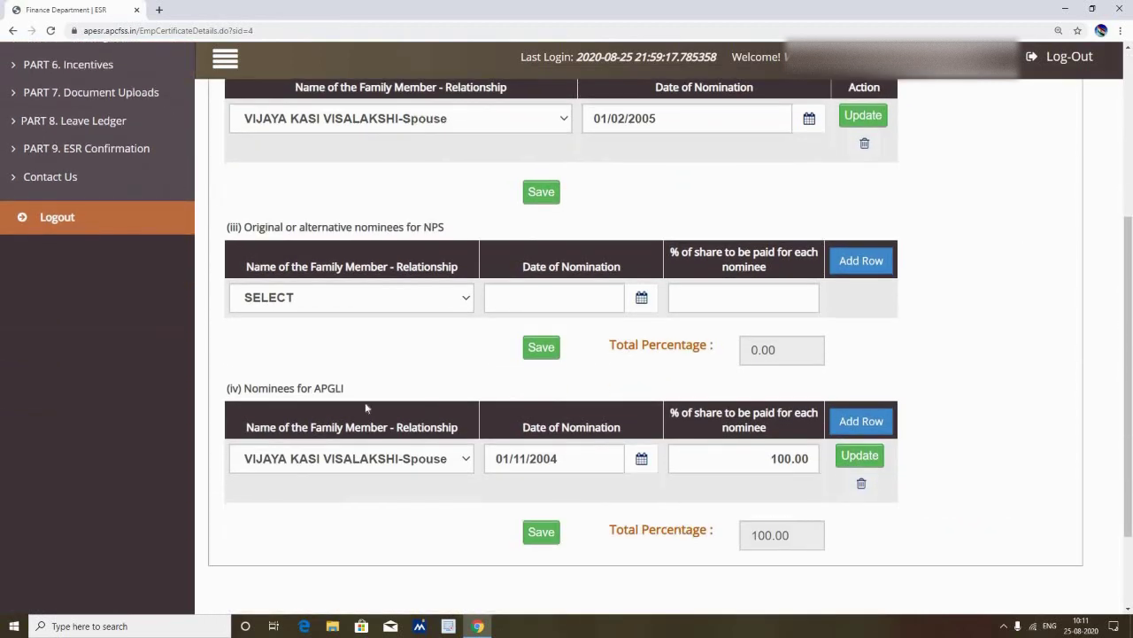
scroll(332, 390, "down", 2)
scroll(354, 381, "up", 4)
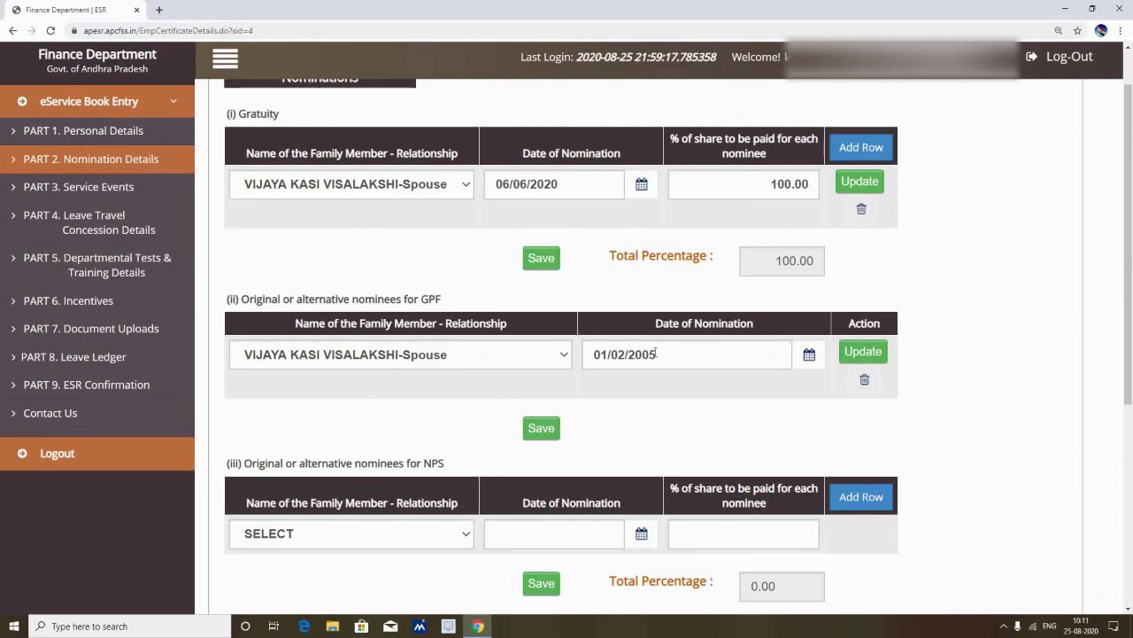
scroll(610, 342, "up", 1)
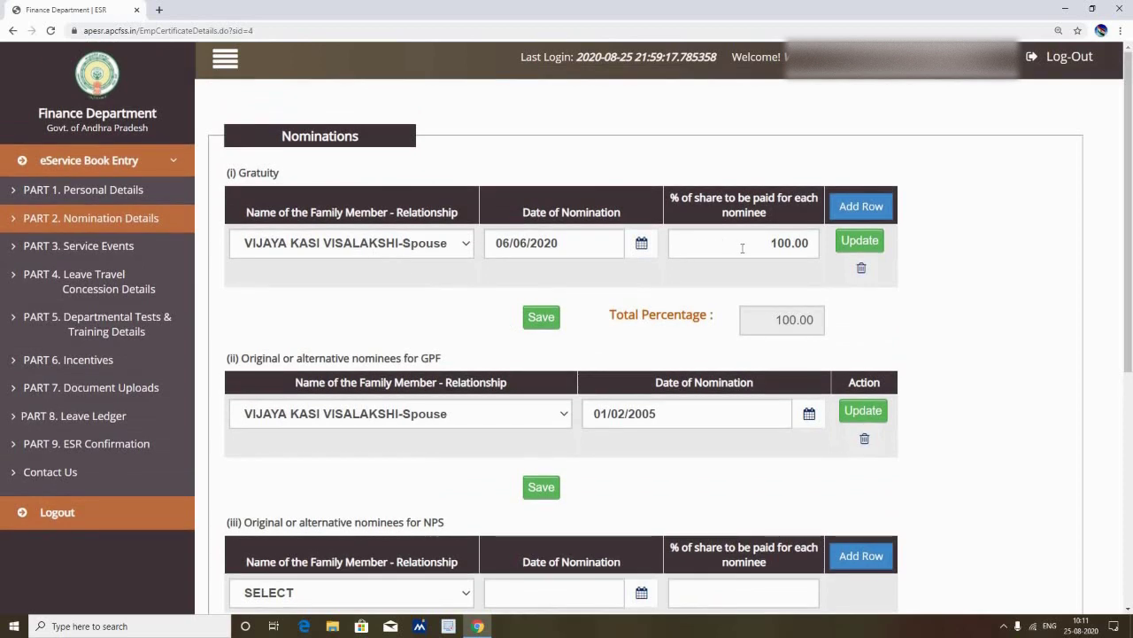
scroll(455, 423, "down", 3)
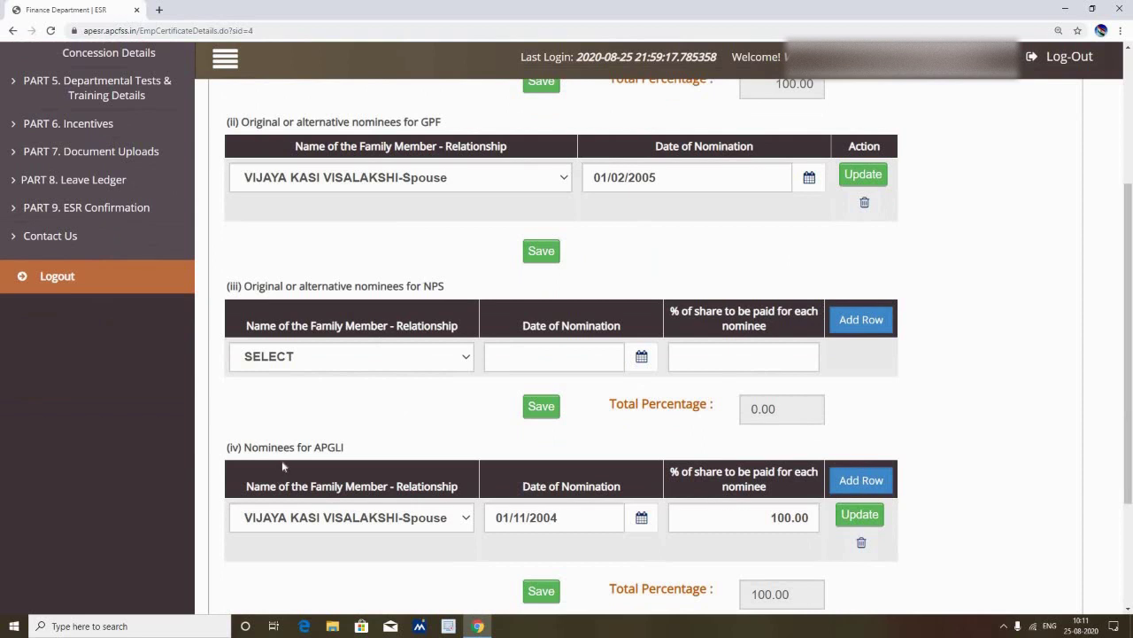
scroll(283, 465, "down", 1)
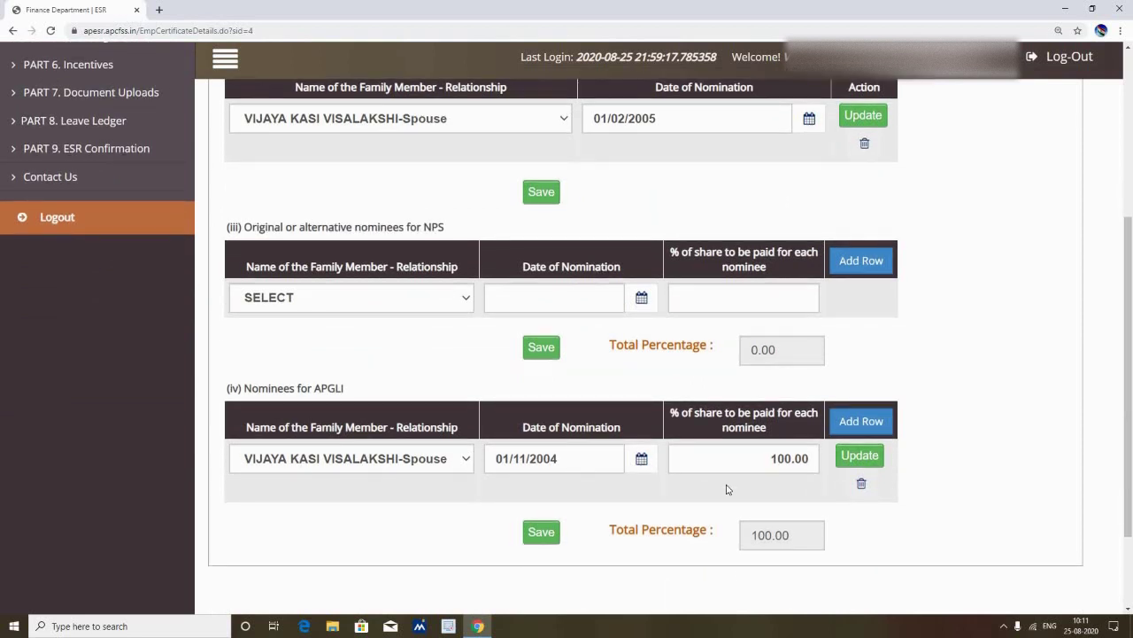
scroll(726, 483, "up", 2)
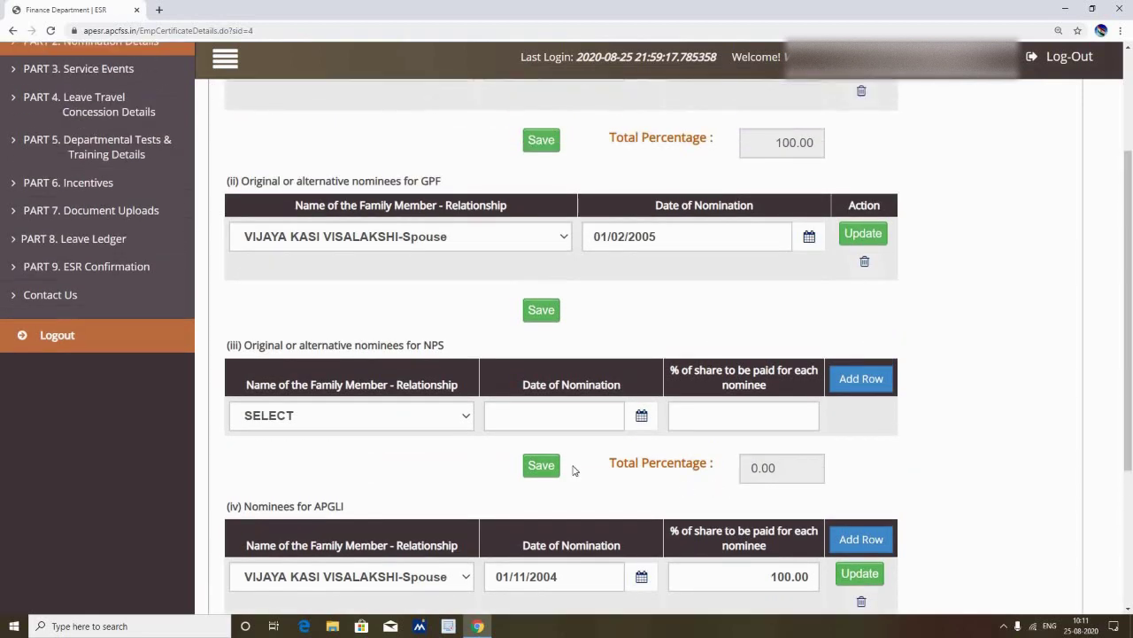
scroll(564, 458, "up", 3)
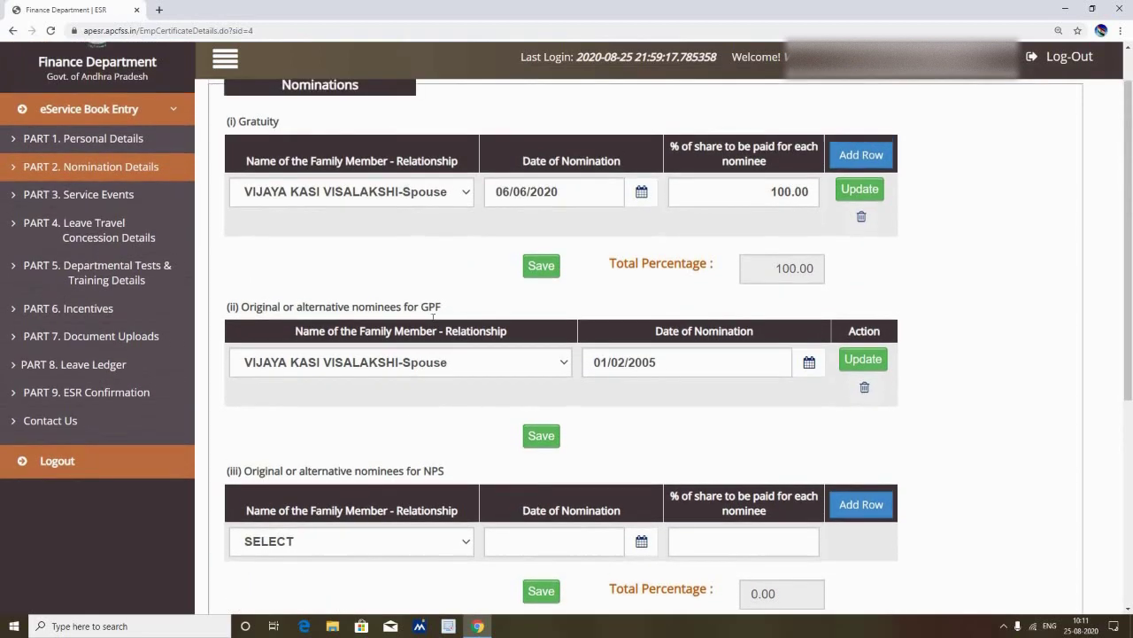
scroll(462, 376, "down", 1)
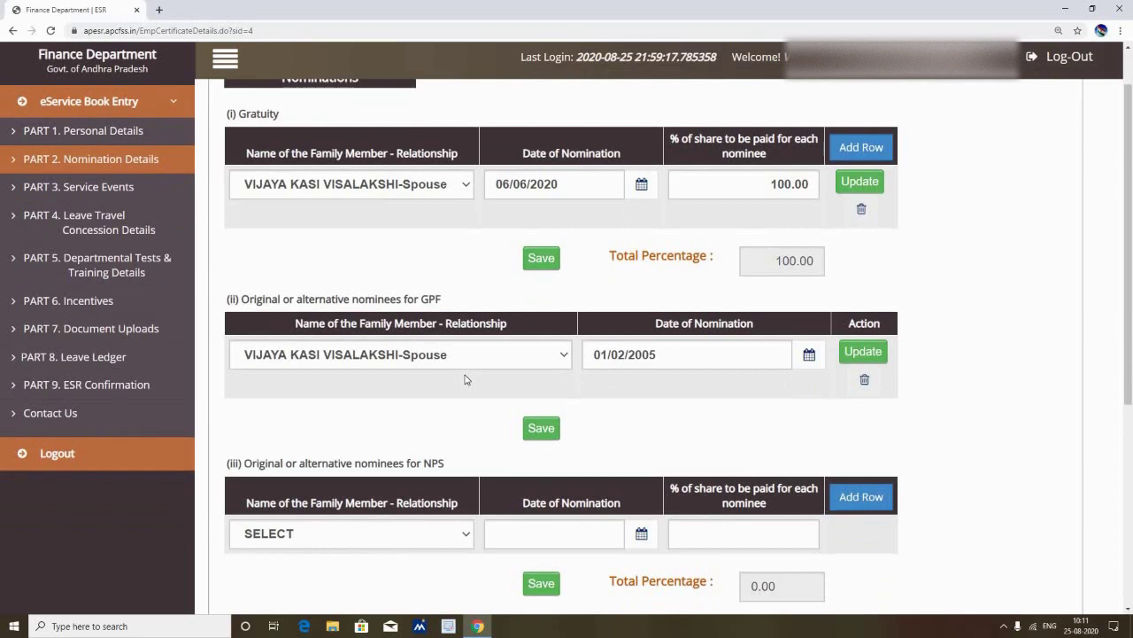
scroll(464, 379, "down", 2)
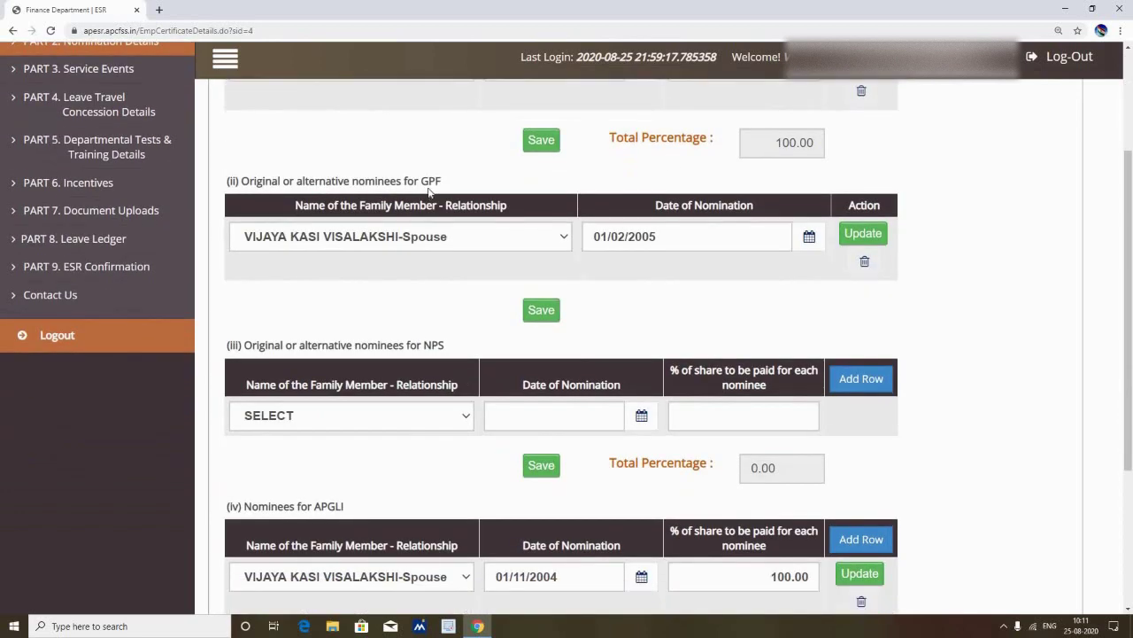
scroll(430, 191, "up", 1)
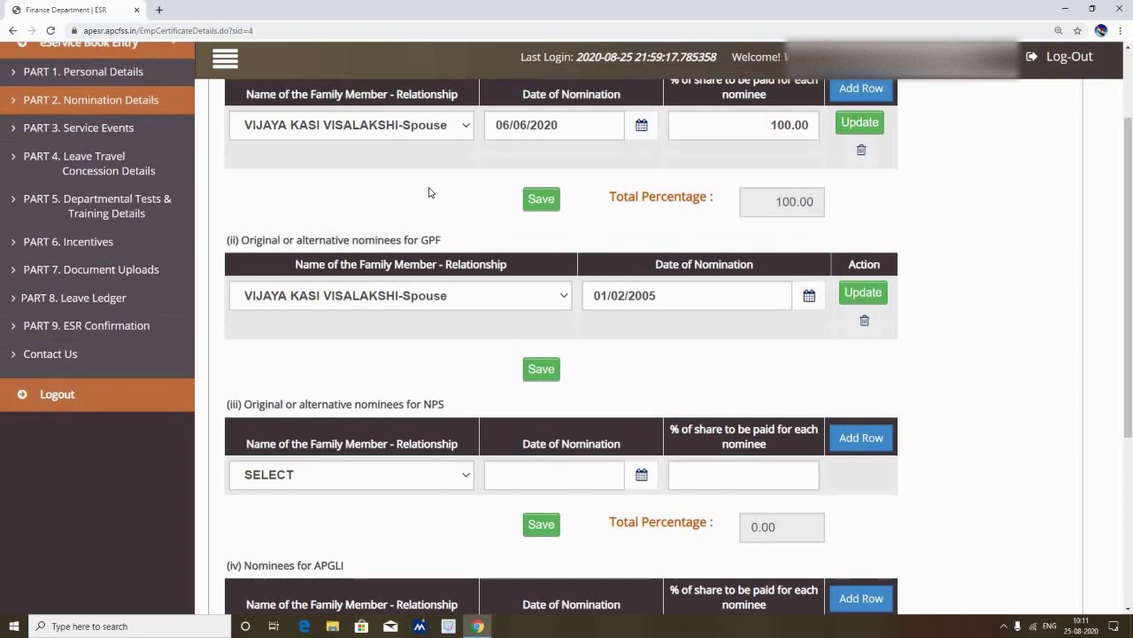
scroll(430, 192, "up", 2)
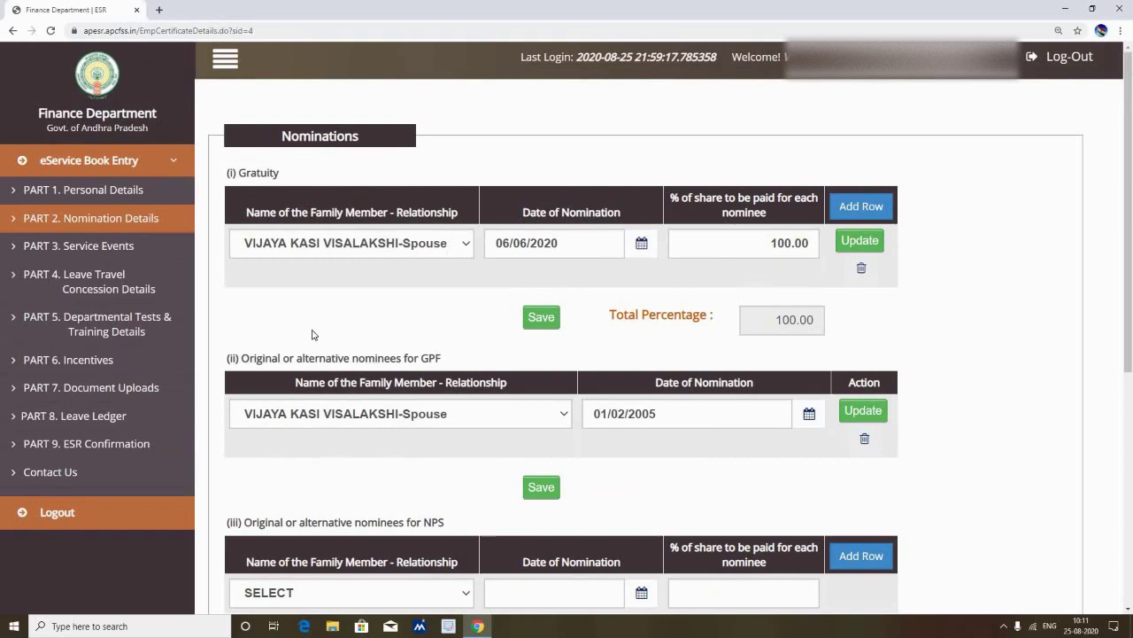
Open the Part 3 Service Events list
left_click(152, 248)
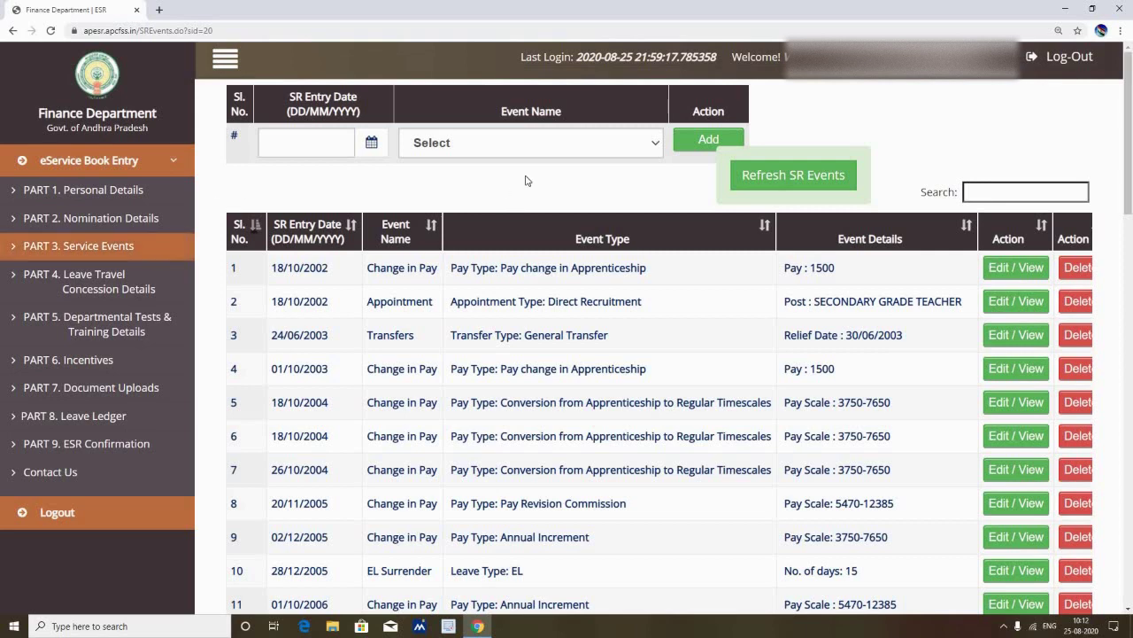
View the Event Name options available for adding a new service event, without selecting one
left_click(547, 140)
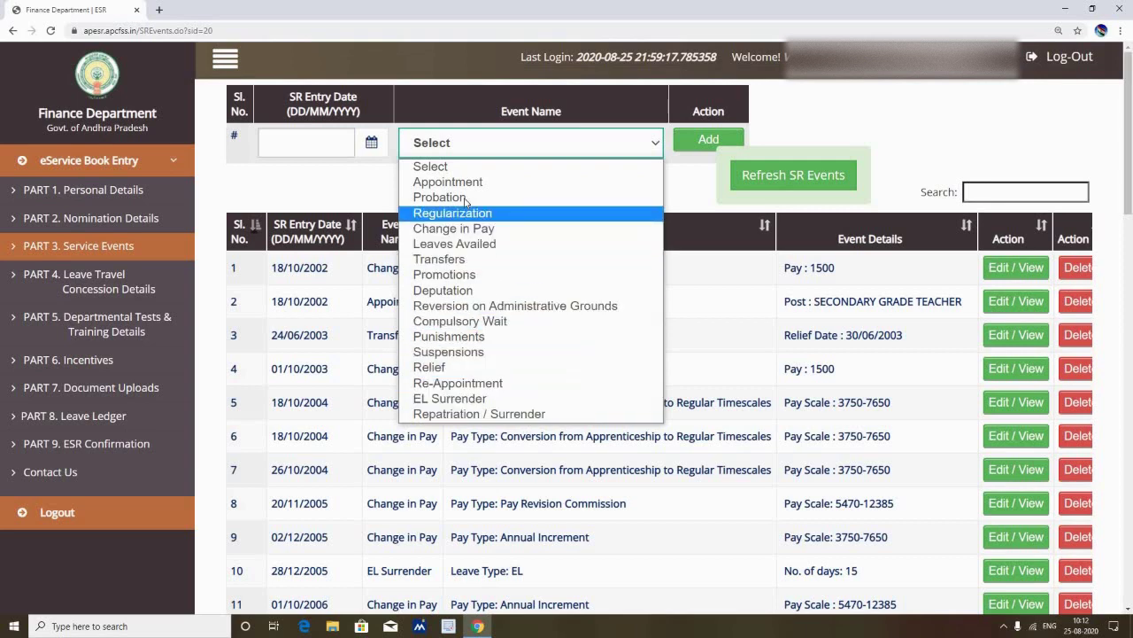
left_click(339, 172)
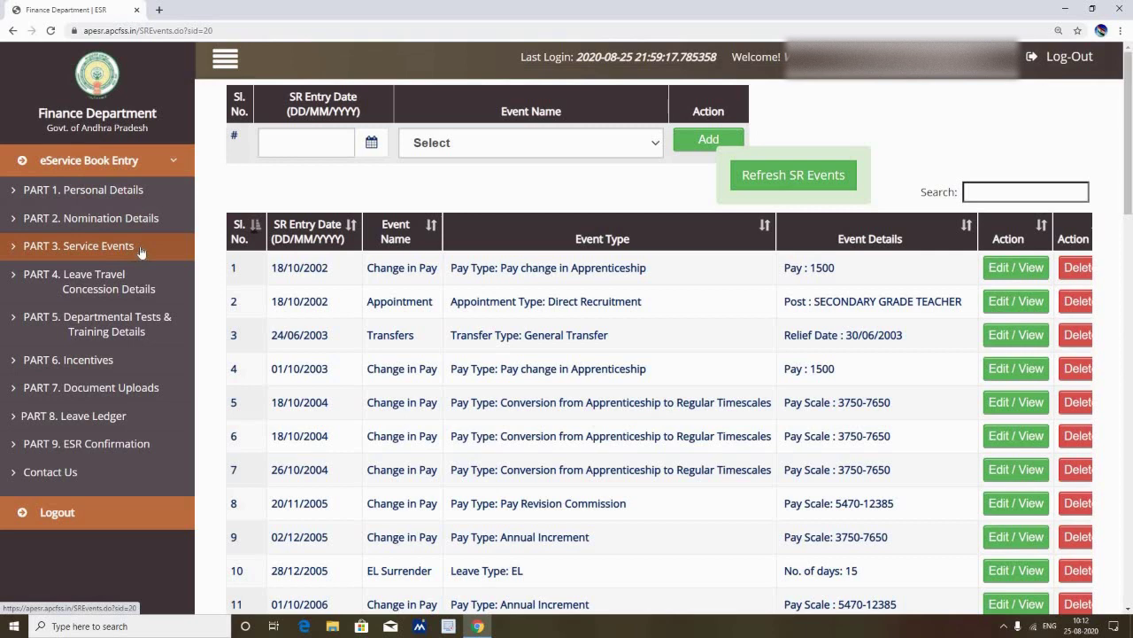
Open Part 4 Leave Travel Concession Details and examine its columns plus the anywhere-in-country and availed period options
left_click(132, 289)
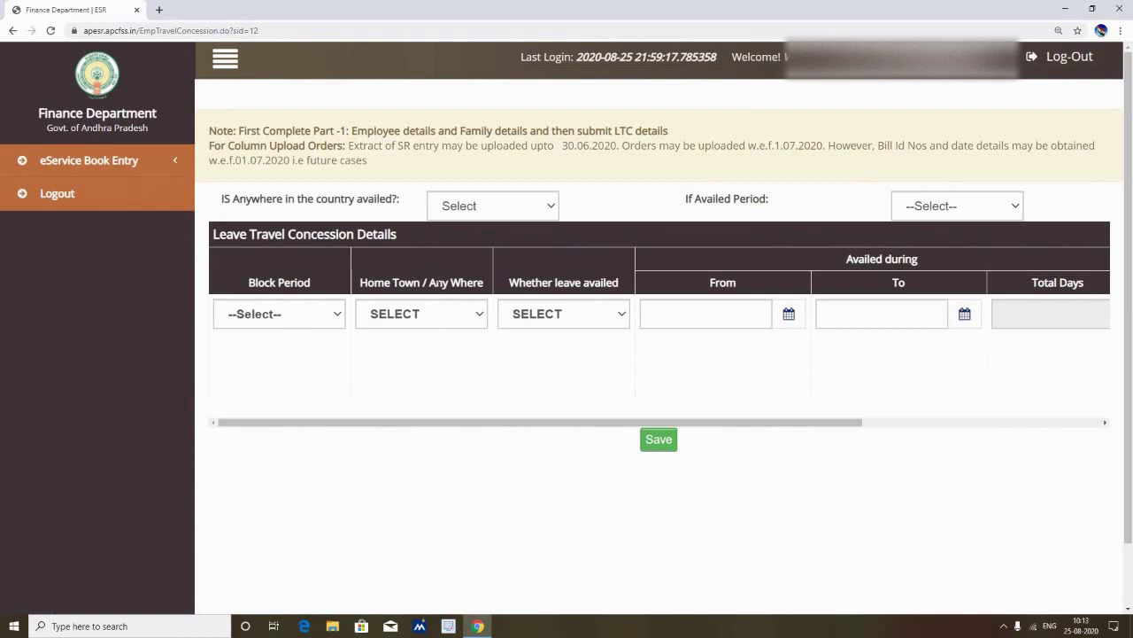
left_click_drag(733, 423, 1047, 424)
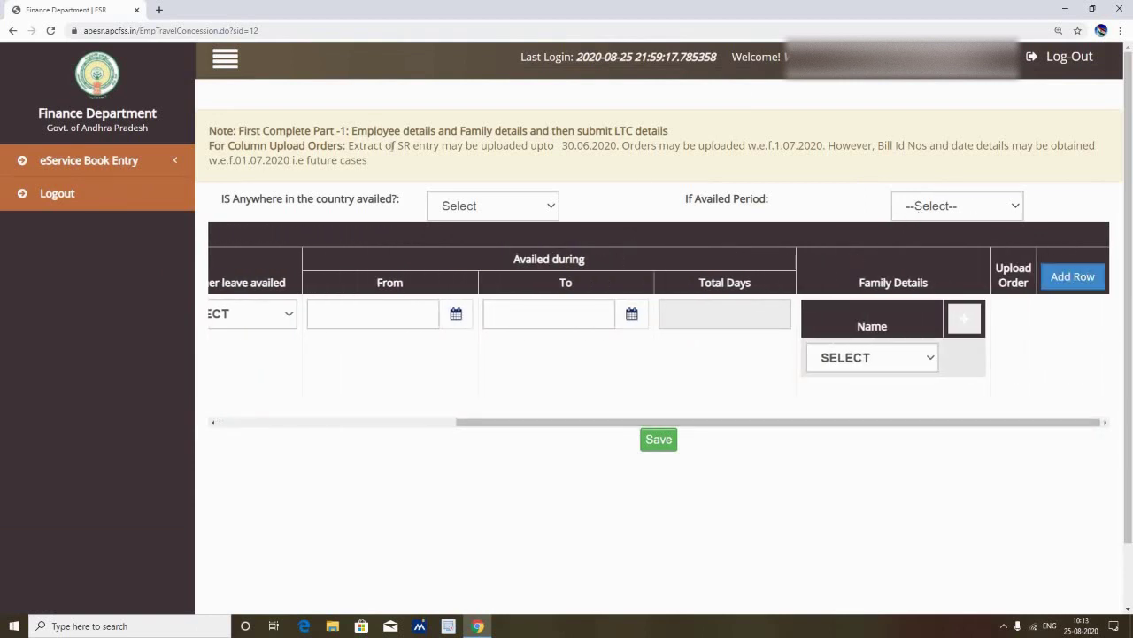
left_click(516, 212)
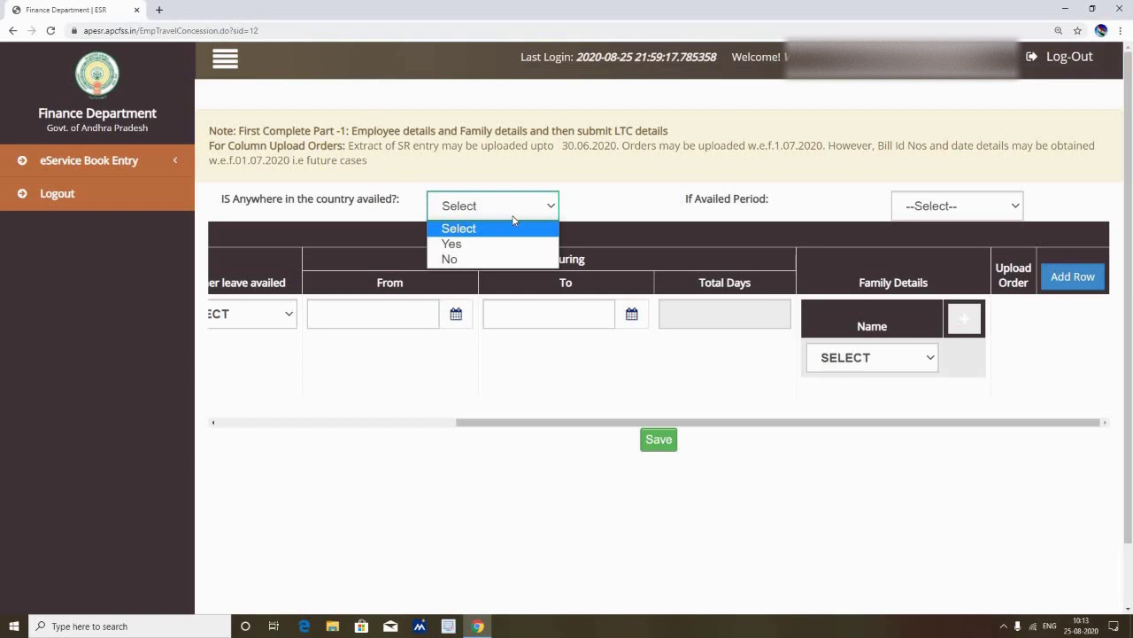
left_click(647, 210)
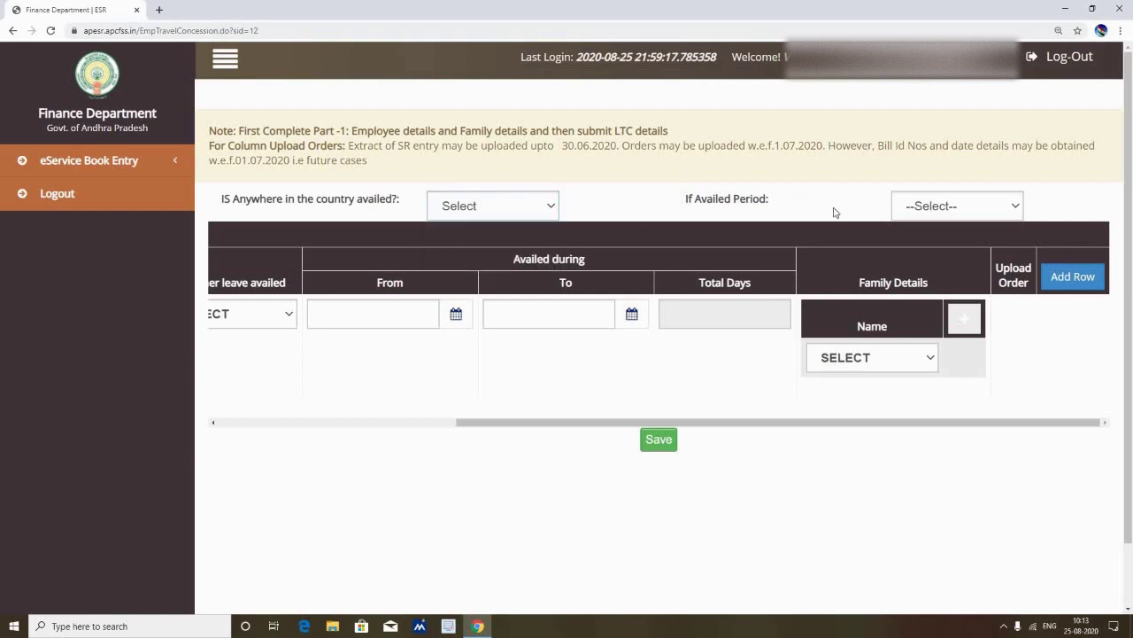
left_click(945, 211)
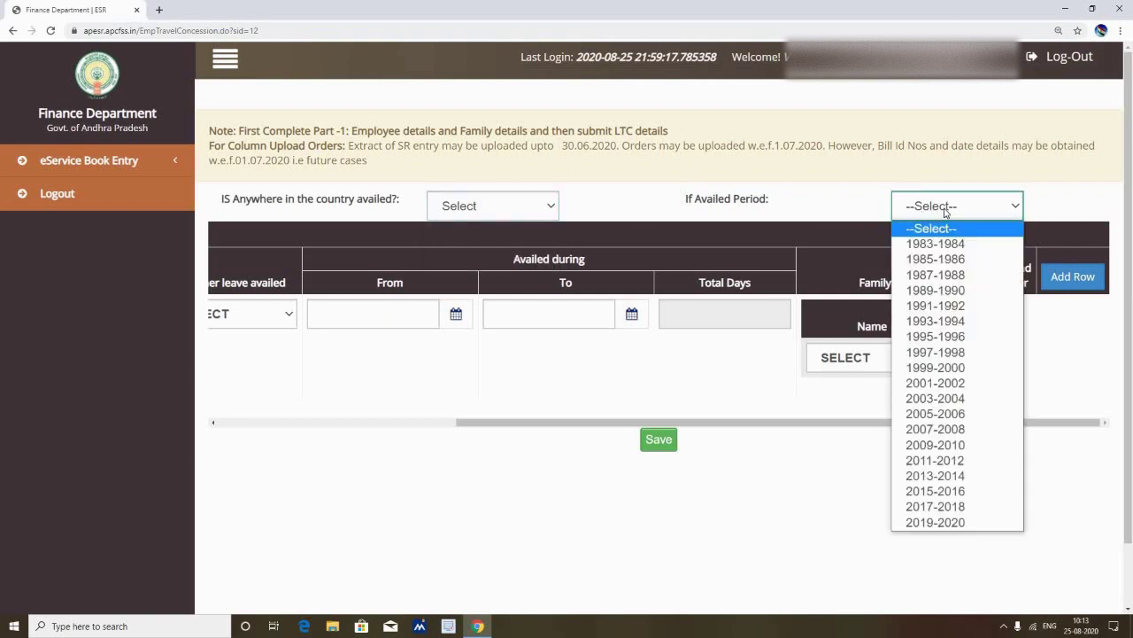
left_click(634, 204)
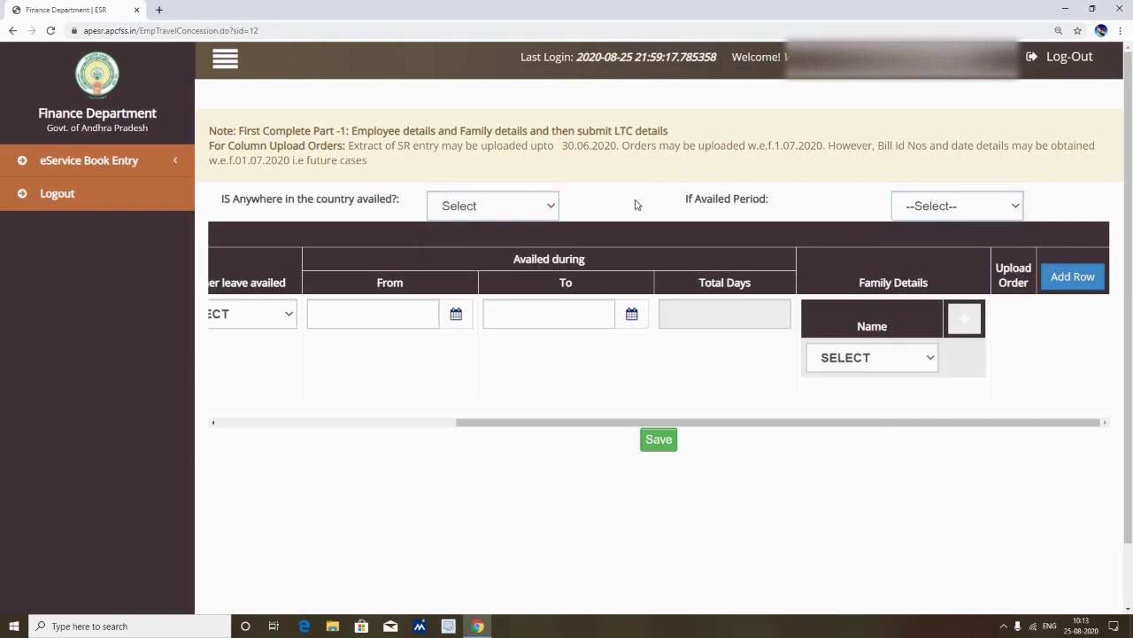
Open Part 5 Departmental Tests & Training Details and review the Tests entries and the Training Details form
left_click(142, 163)
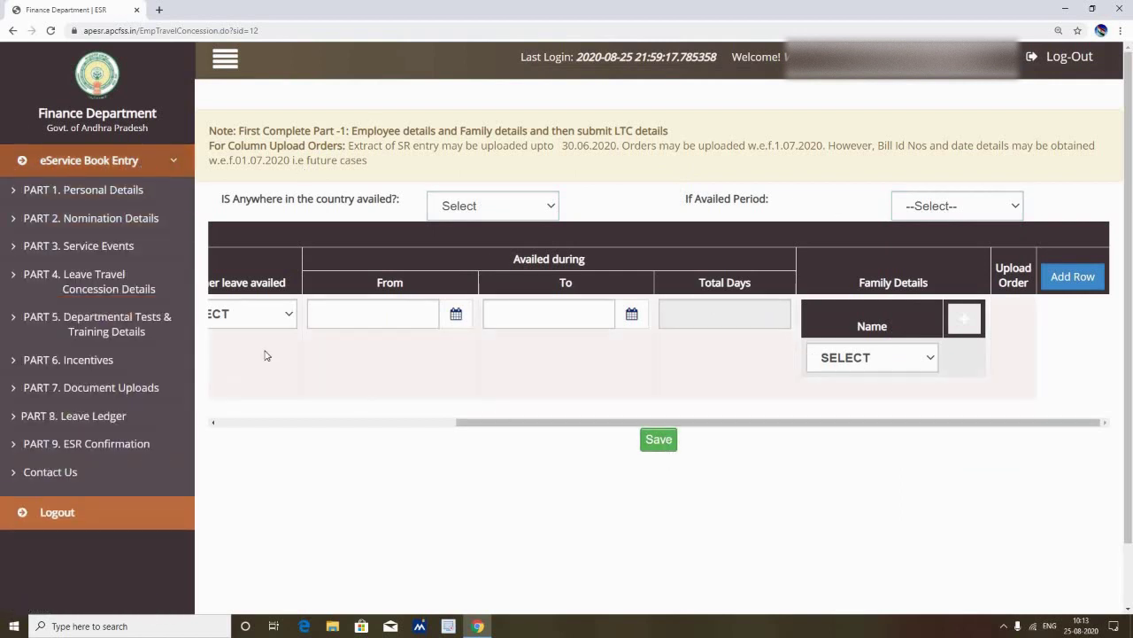
left_click(117, 329)
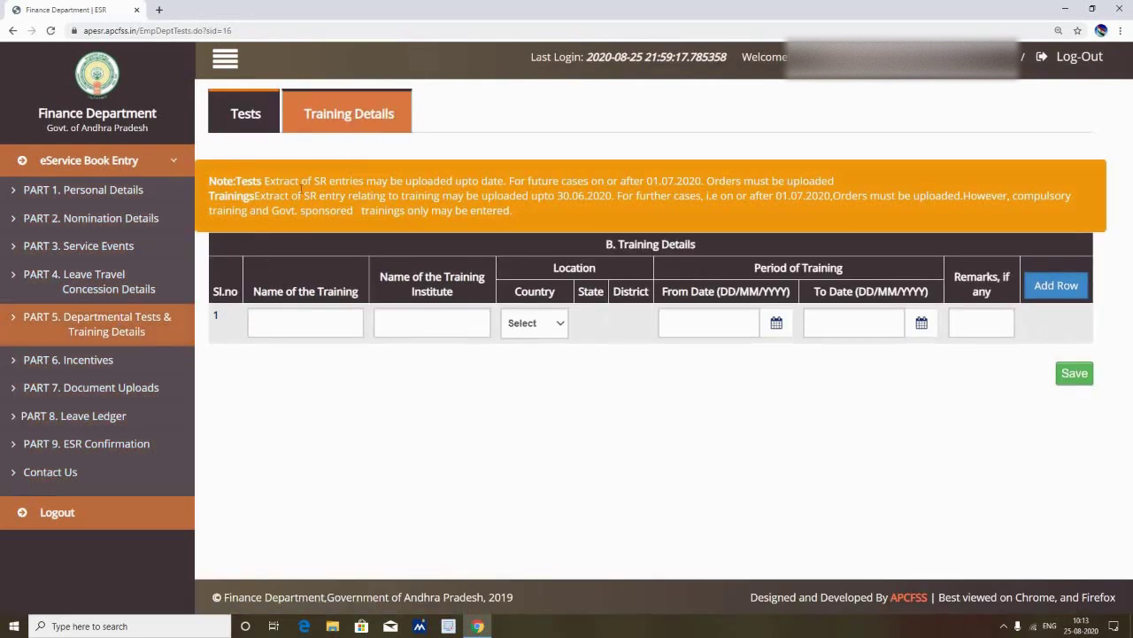
left_click(244, 124)
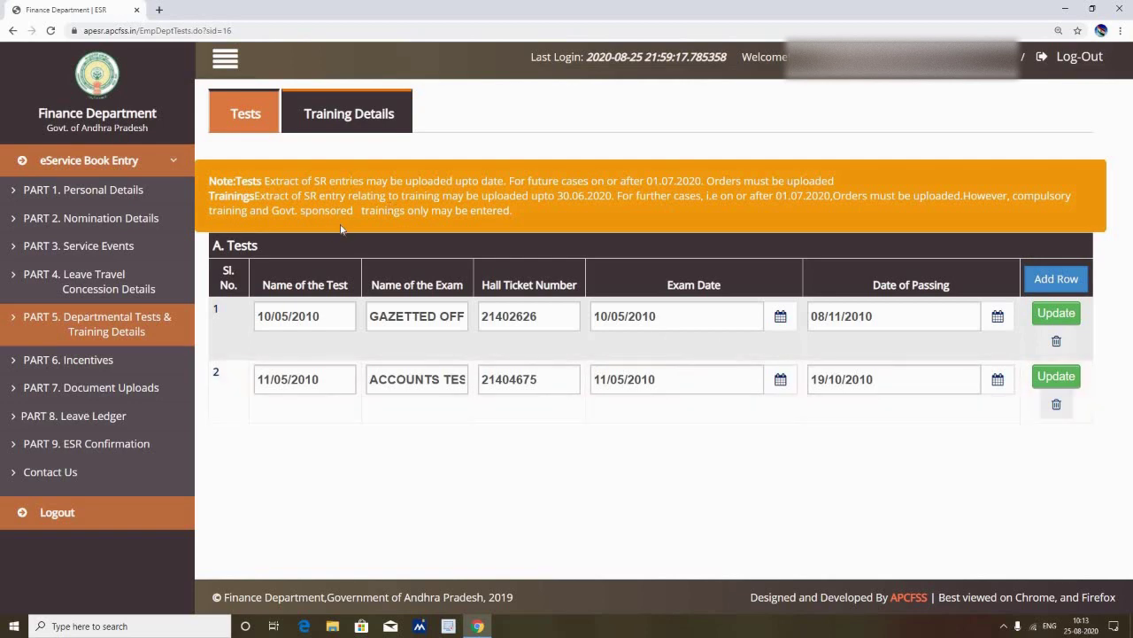
left_click(342, 114)
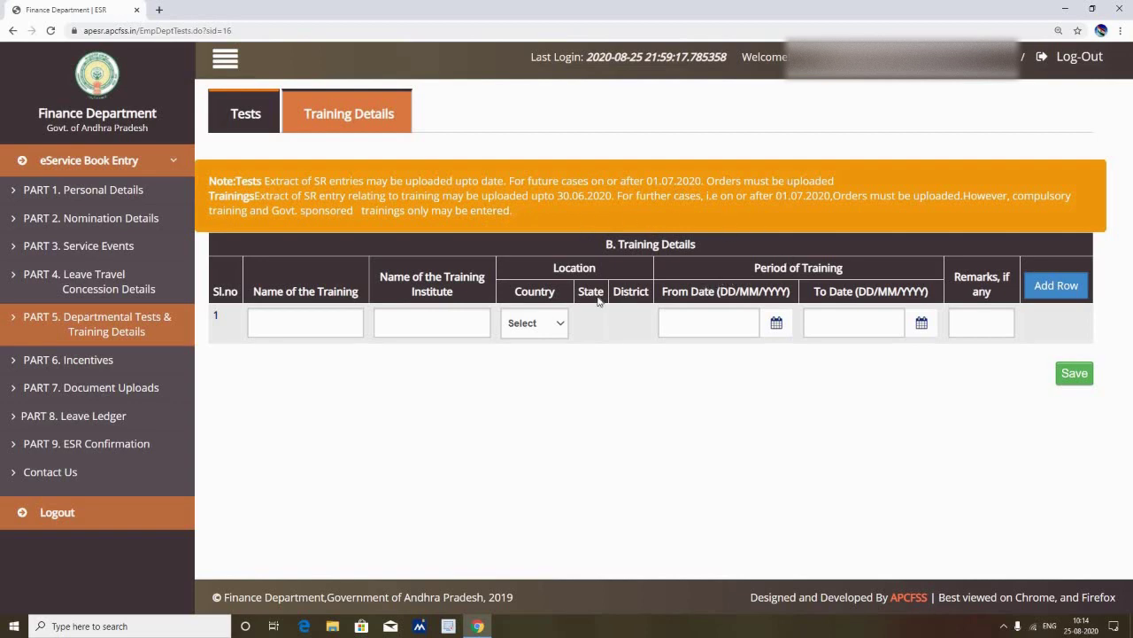
View the Part 6 Incentives form and review the document upload fields in Part 7 Document Uploads
left_click(124, 363)
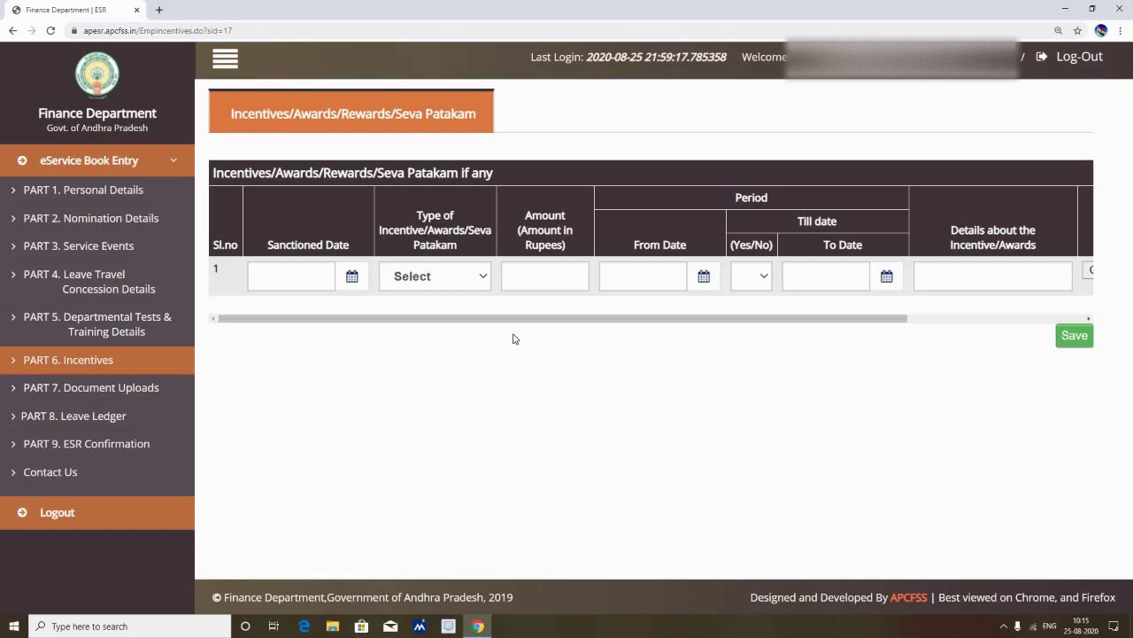
left_click(140, 393)
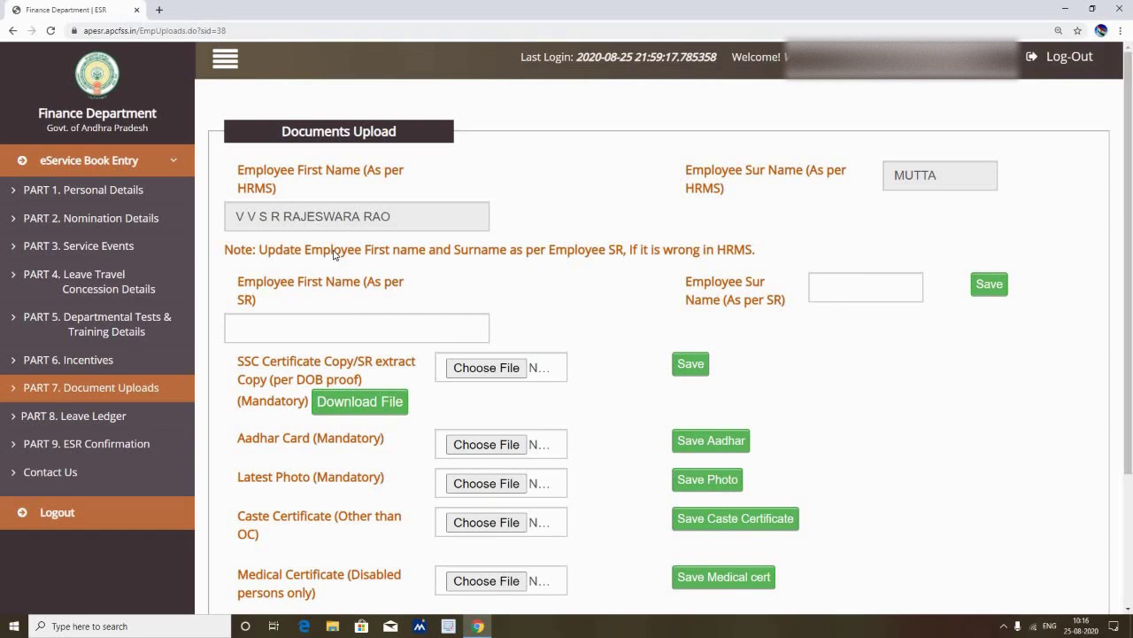
scroll(319, 400, "down", 1)
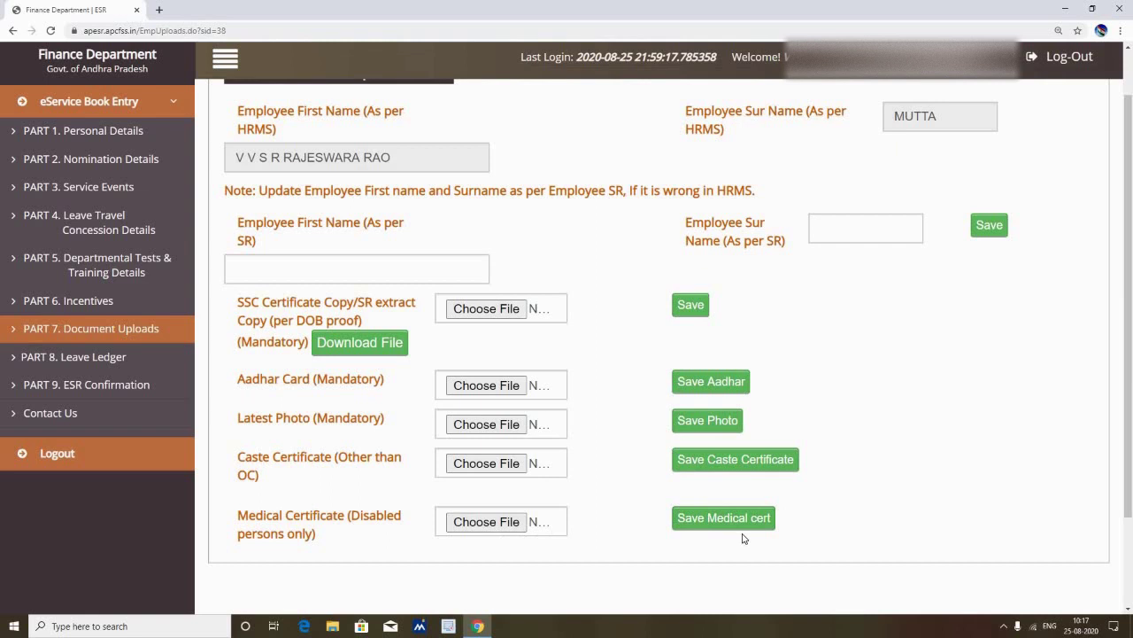
Open Part 8 Leave Ledger and view the available Leave Type options
left_click(104, 358)
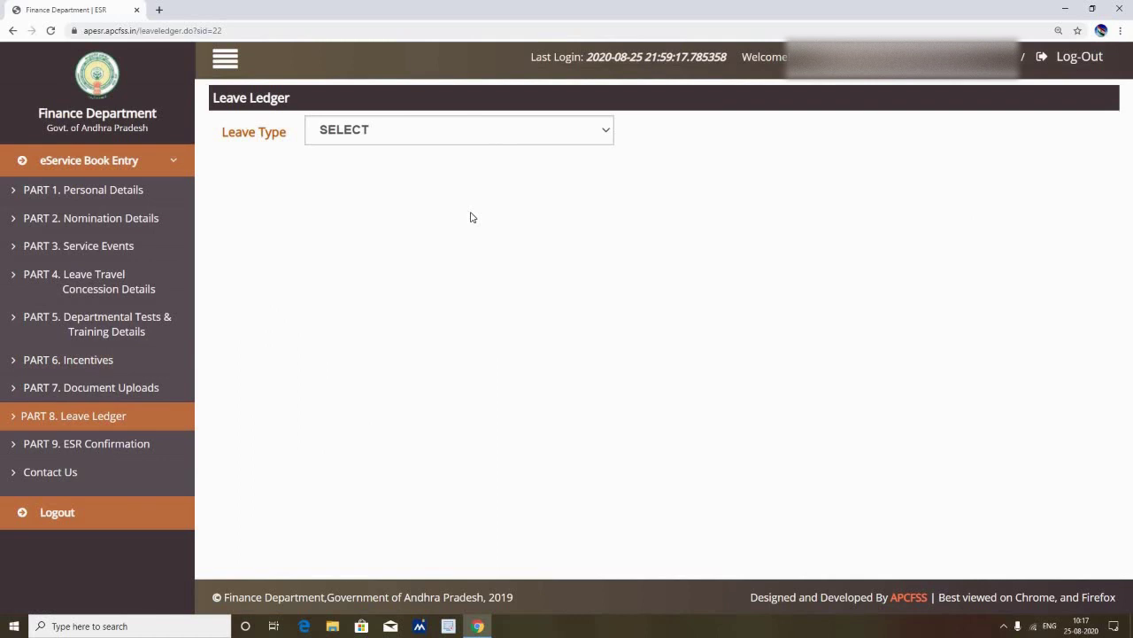
left_click(503, 133)
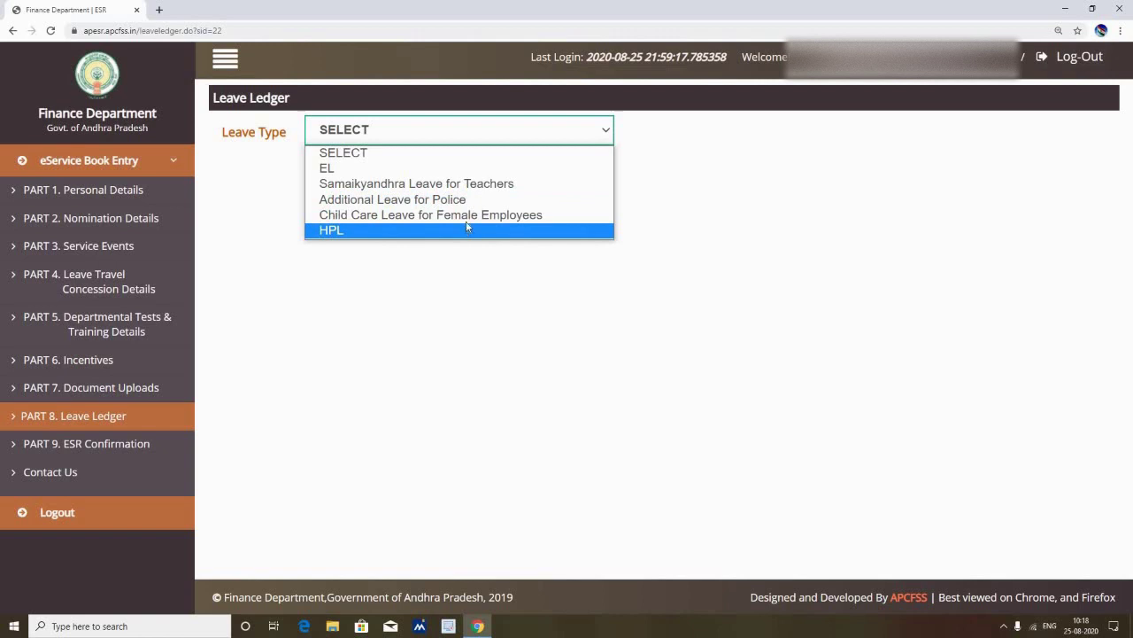
left_click(163, 422)
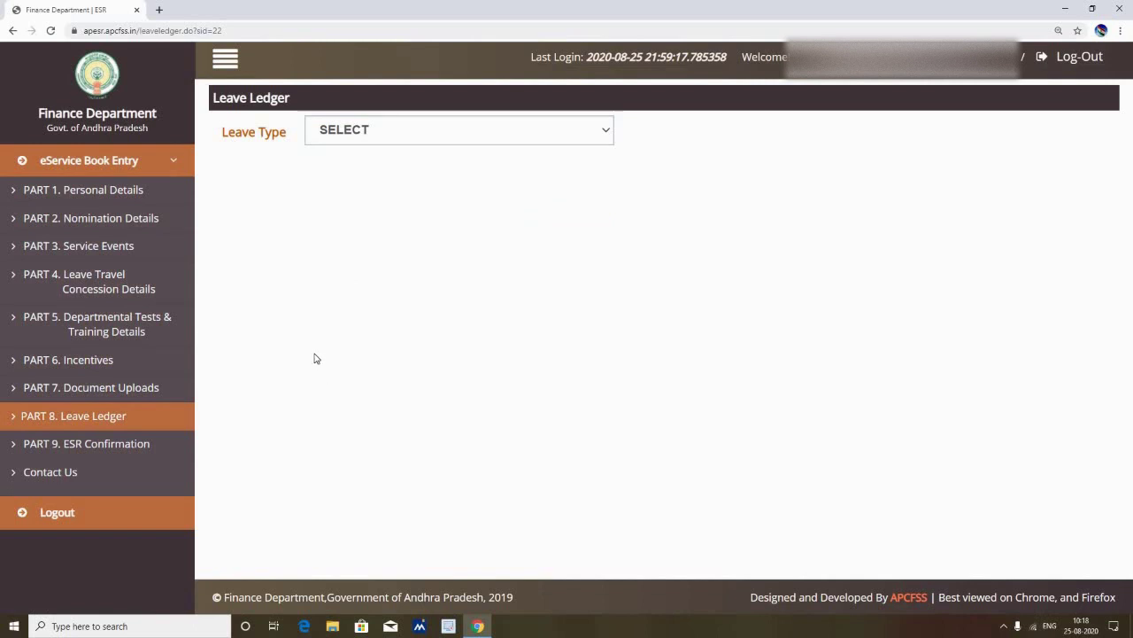
left_click(168, 417)
Open Part 9 ESR Confirmation and review the employee status, service book upload and part-wise confirmation sections
left_click(164, 451)
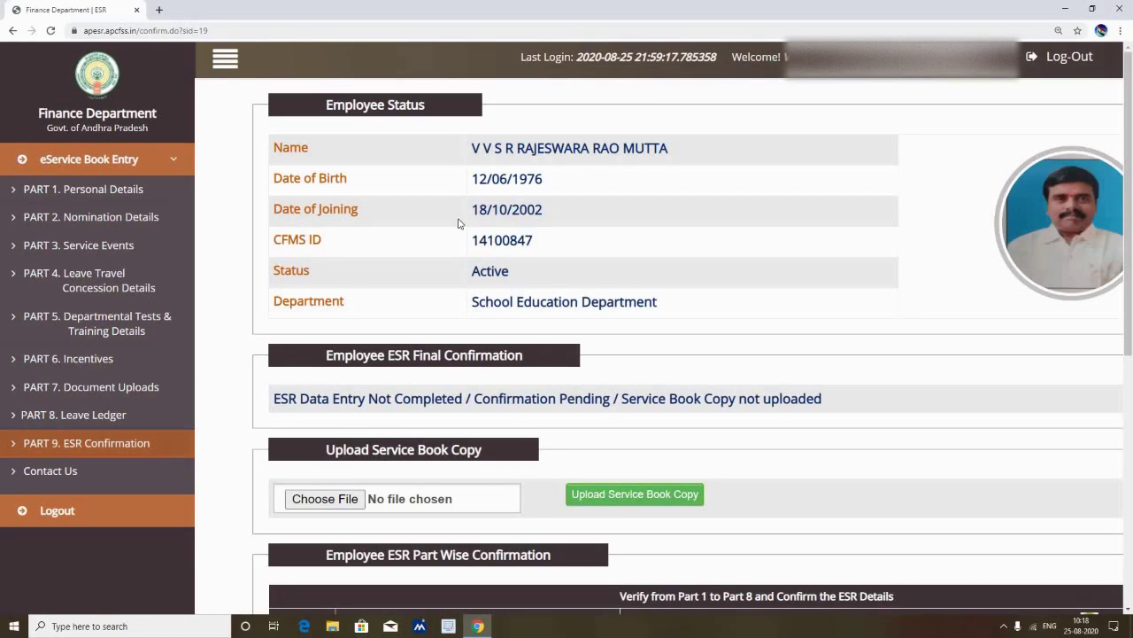
scroll(620, 278, "down", 2)
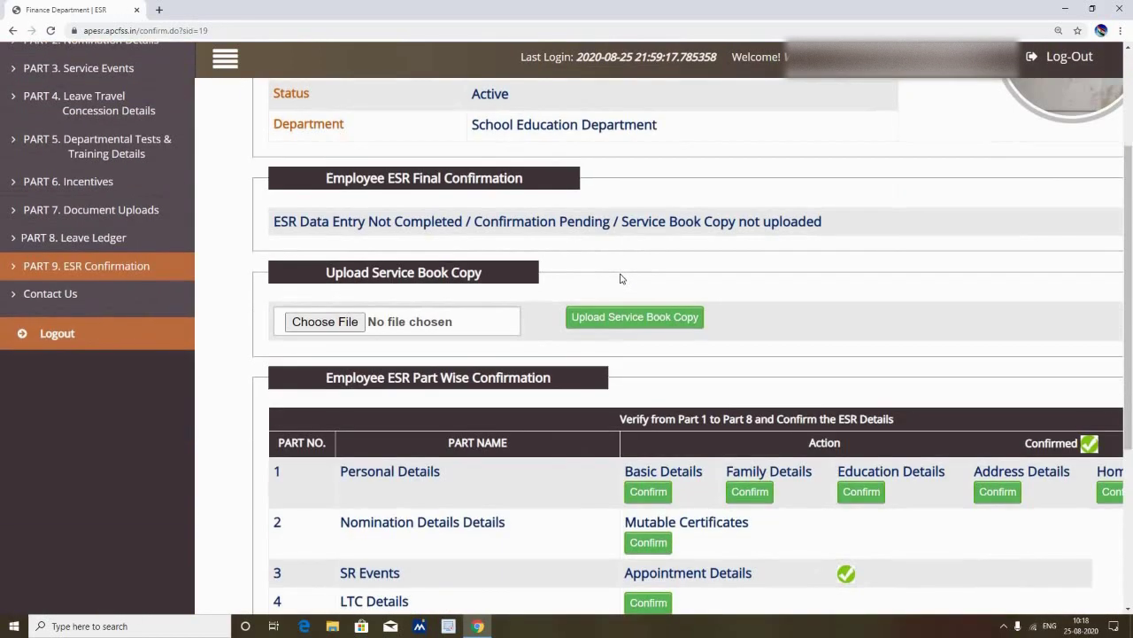
scroll(620, 278, "down", 1)
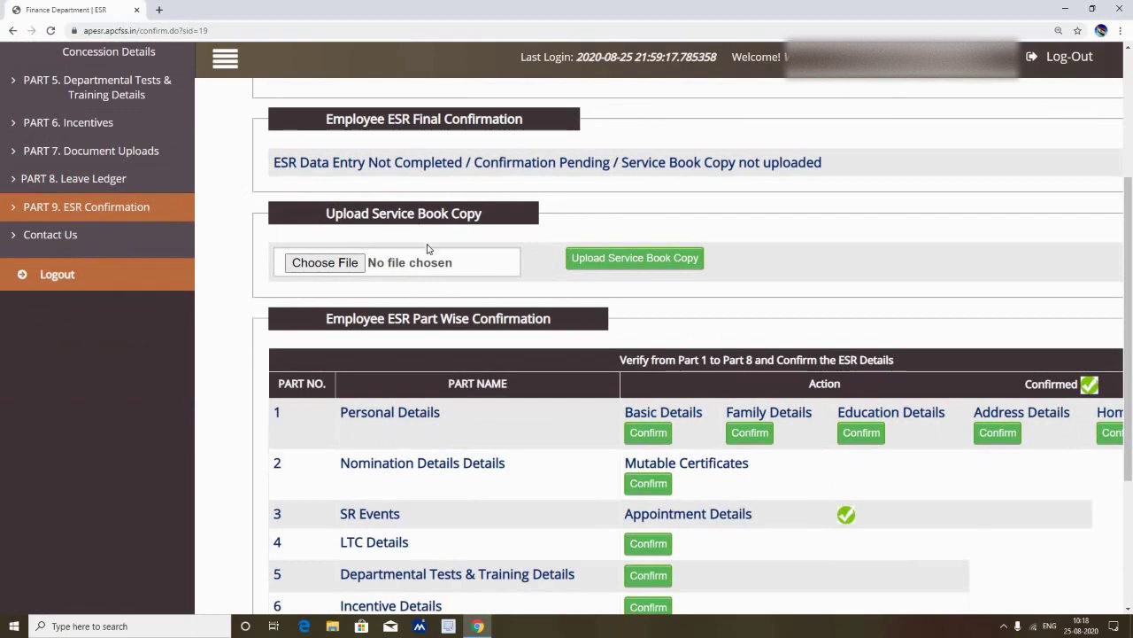
scroll(427, 246, "down", 2)
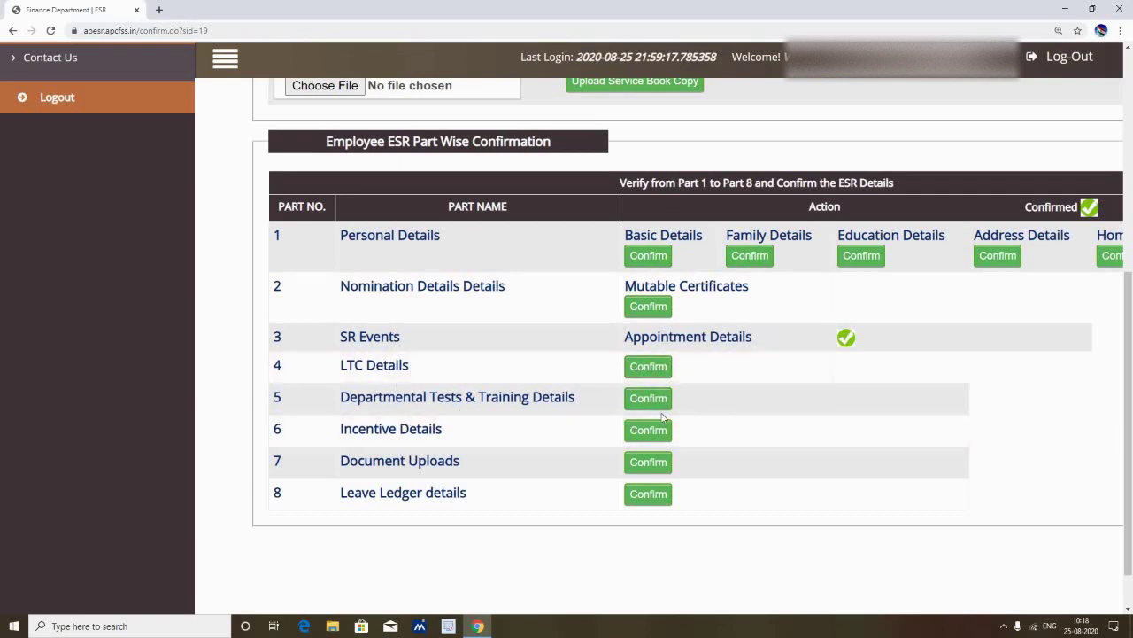
scroll(663, 416, "down", 1)
scroll(664, 413, "up", 5)
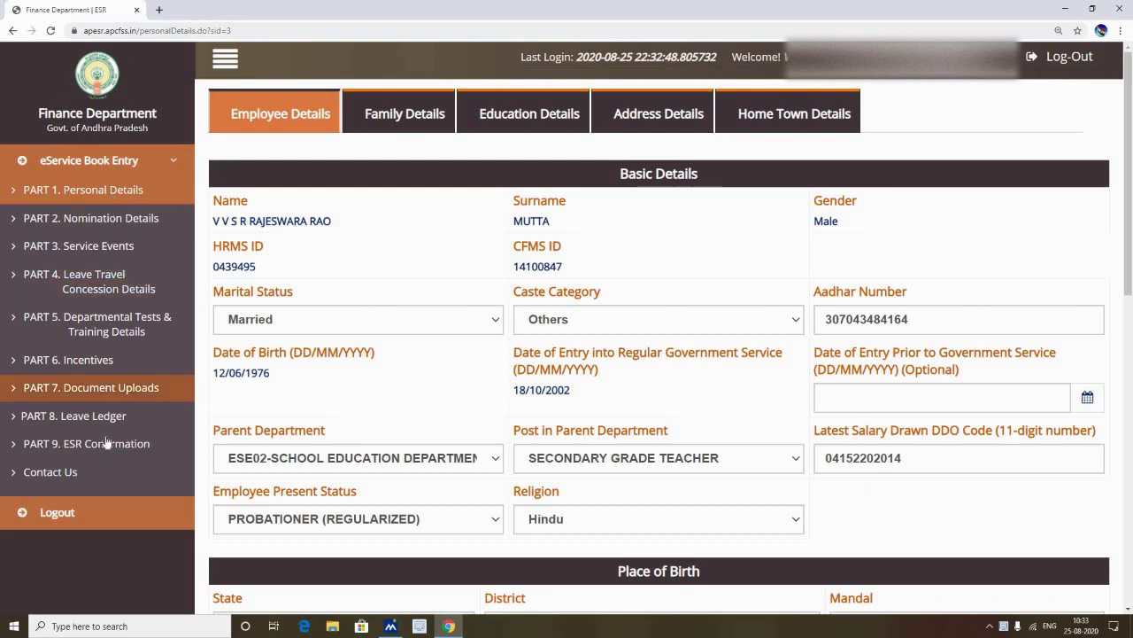
Review the Family Details and Education Details sections of Part 1 Personal Details
left_click(396, 111)
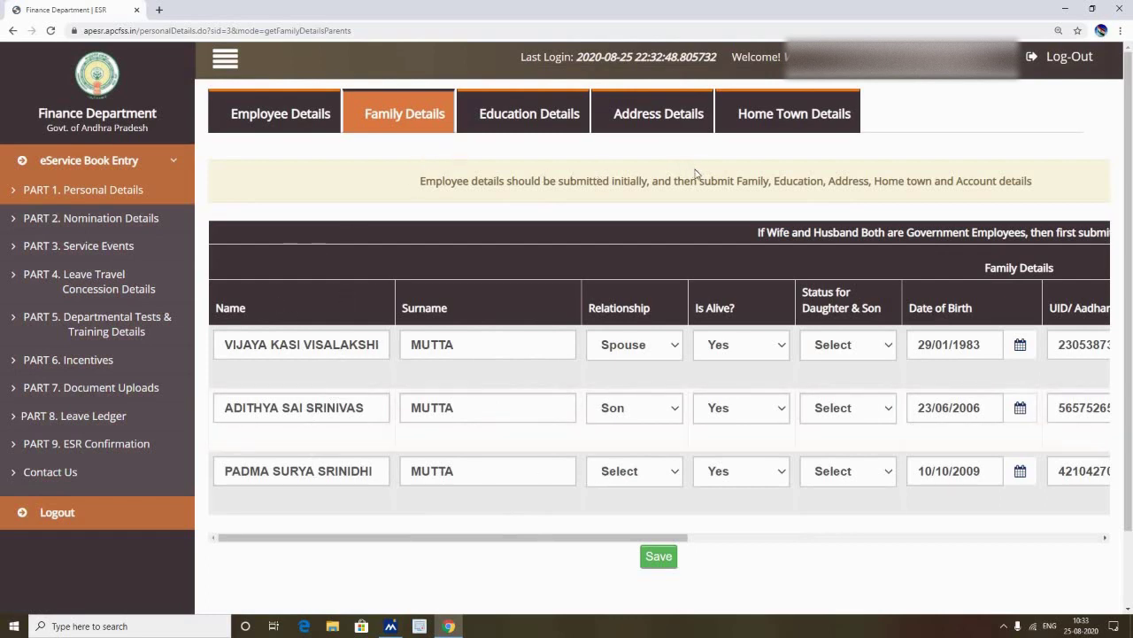
left_click_drag(643, 541, 824, 552)
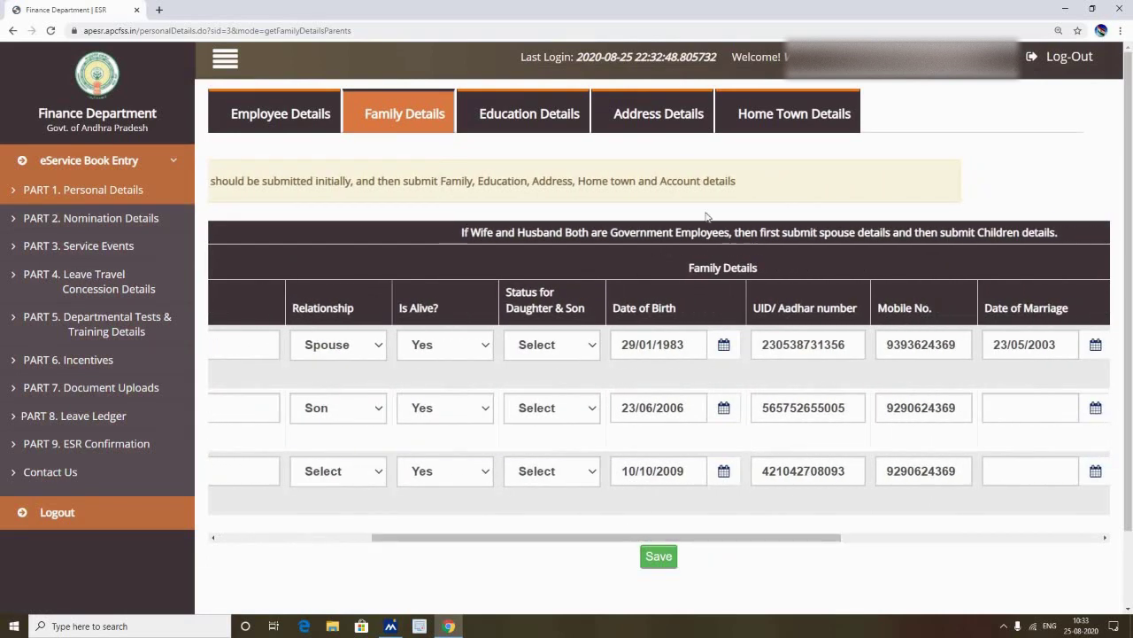
left_click(483, 117)
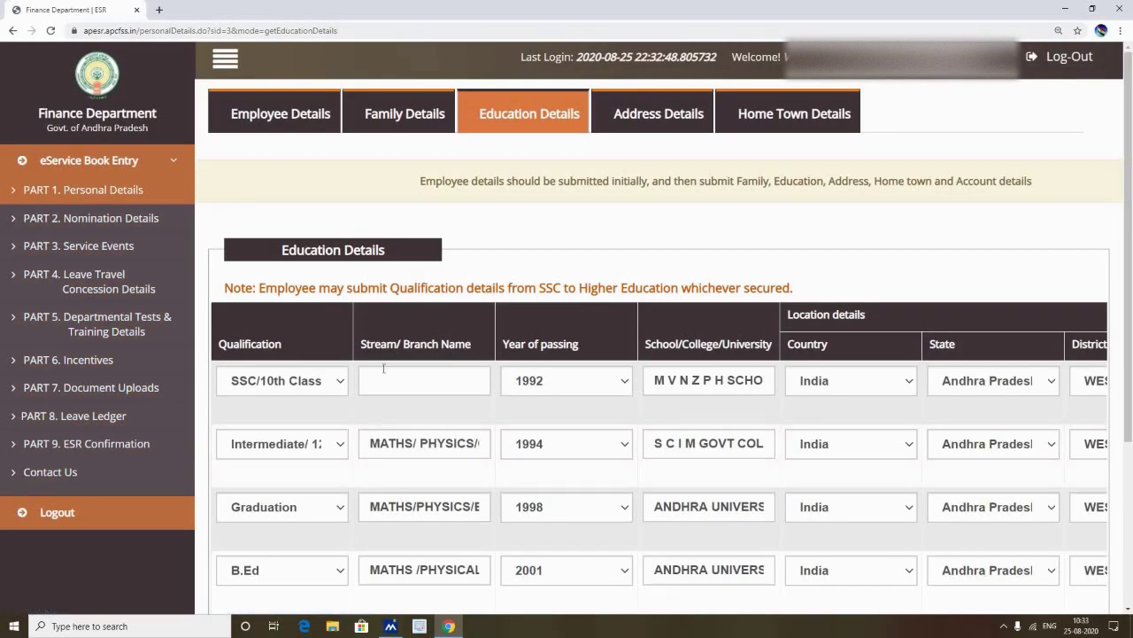
scroll(593, 225, "down", 2)
scroll(592, 225, "up", 2)
Return to Part 2 Nomination Details and review all the nominee sections
left_click(149, 220)
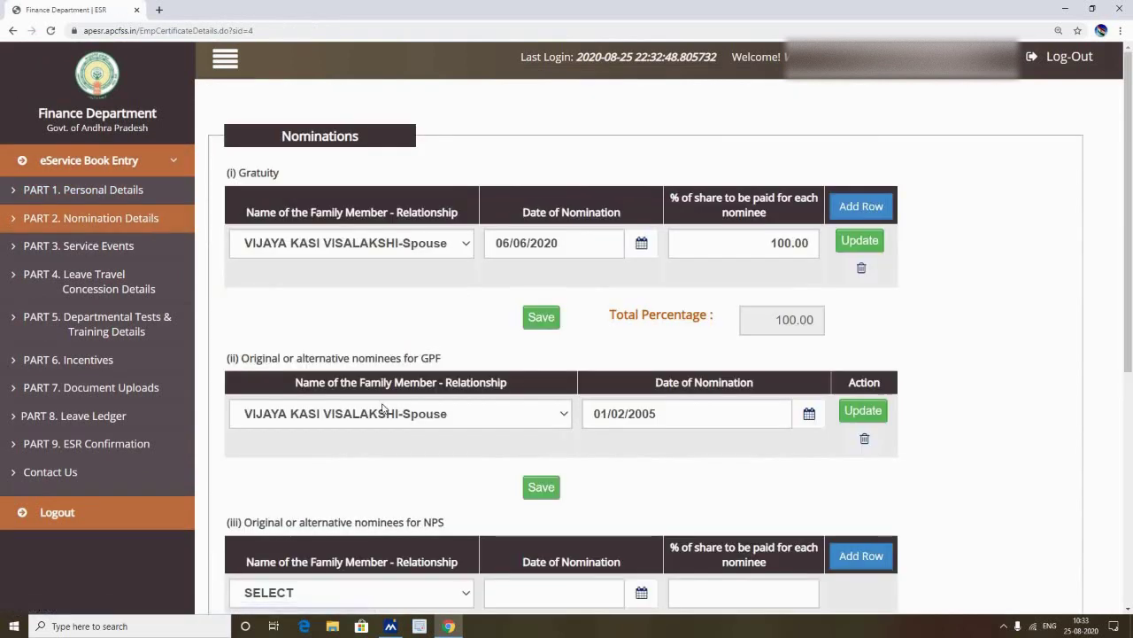
scroll(416, 390, "down", 2)
scroll(397, 564, "down", 3)
scroll(397, 564, "up", 5)
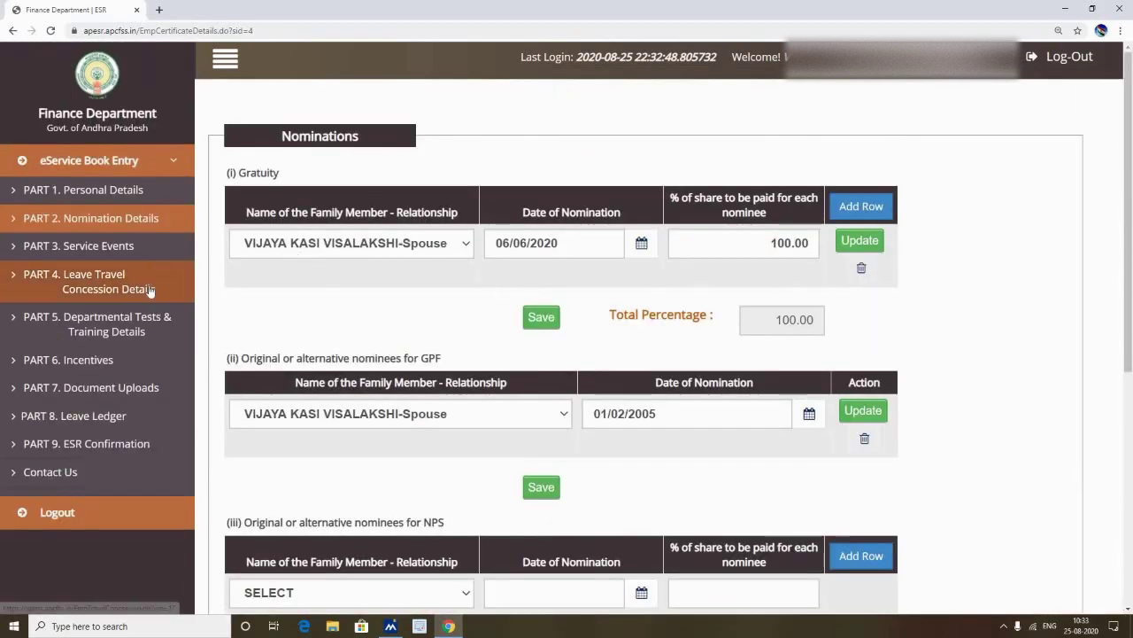
Return to Part 3 Service Events and look through the full list of recorded events
left_click(112, 246)
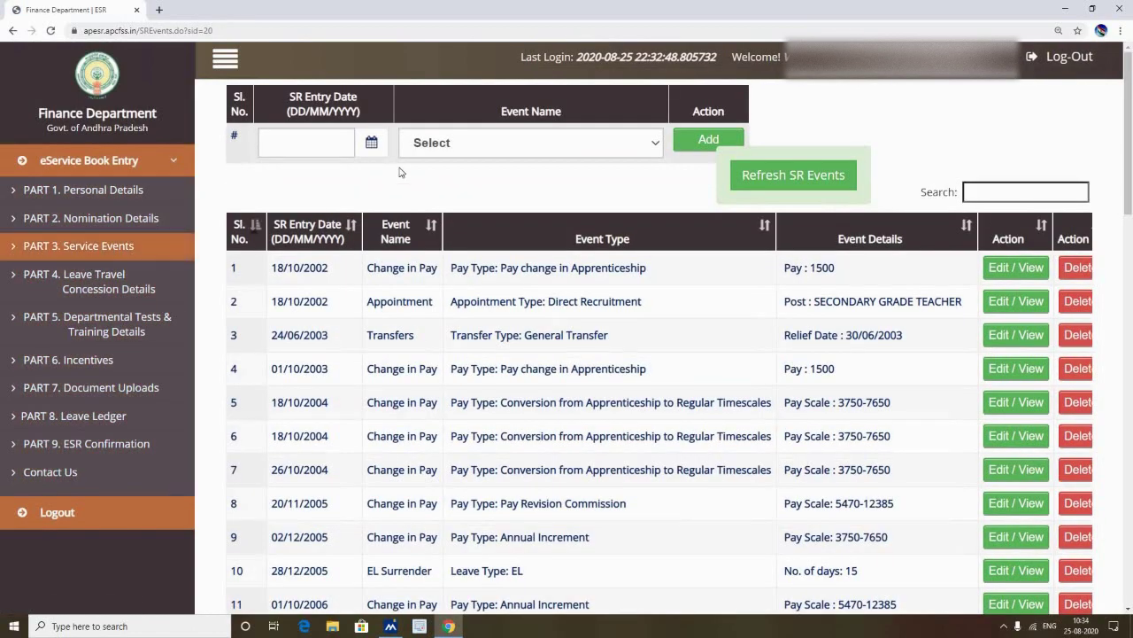
scroll(518, 524, "down", 7)
scroll(518, 524, "down", 8)
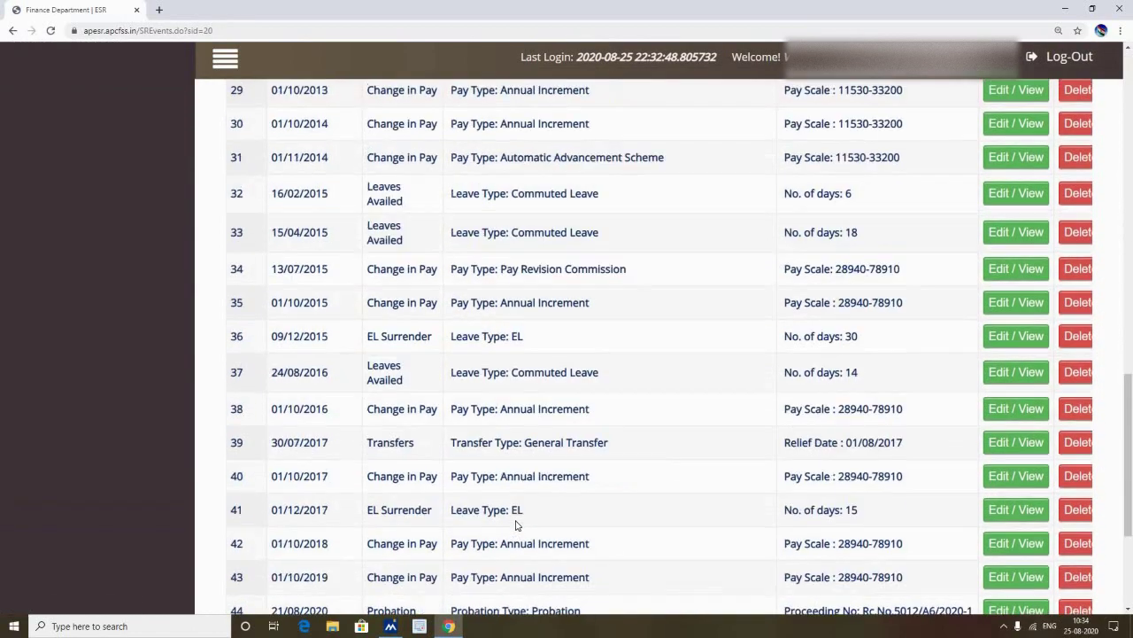
scroll(522, 529, "up", 11)
scroll(564, 485, "up", 4)
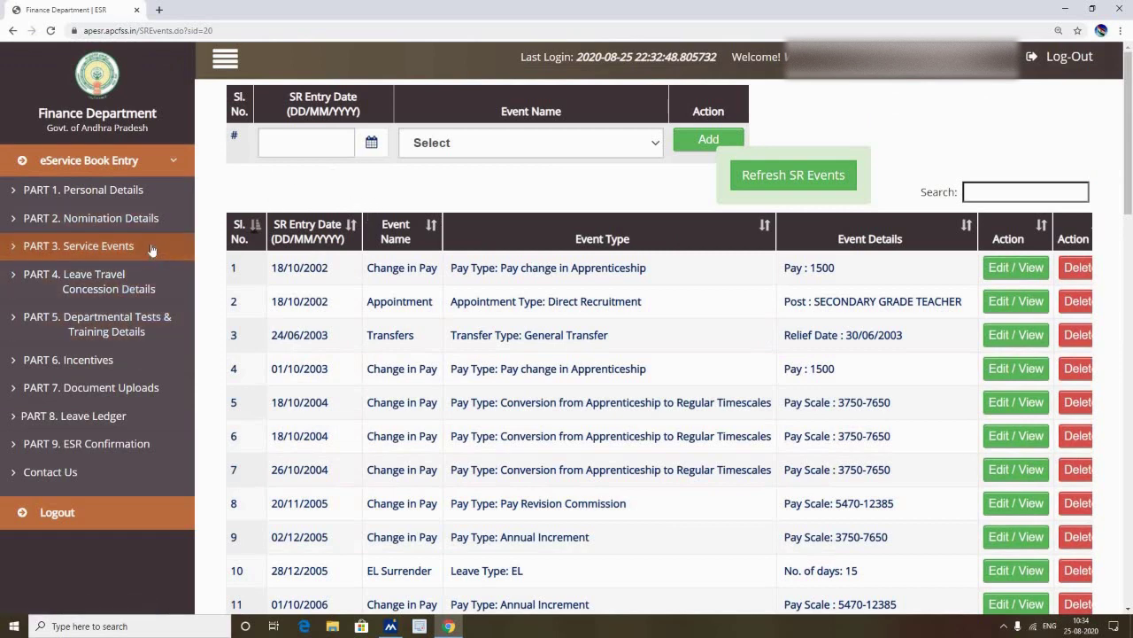
Revisit the Part 4 Leave Travel Concession, Part 5 Training Details and Part 8 Leave Ledger pages
left_click(122, 288)
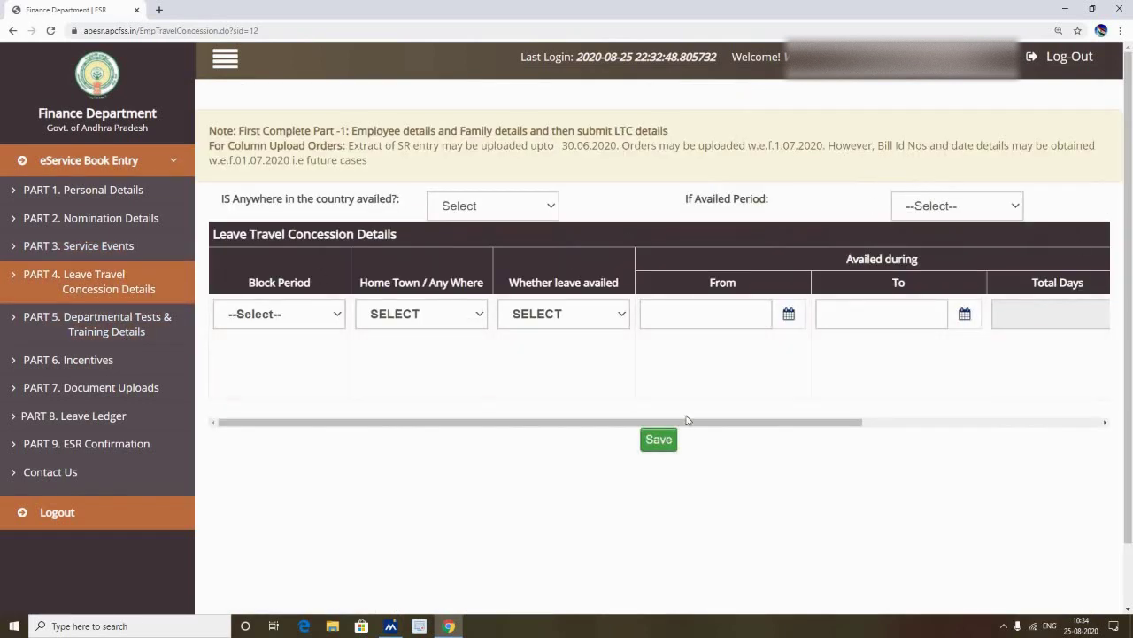
left_click_drag(691, 424, 385, 362)
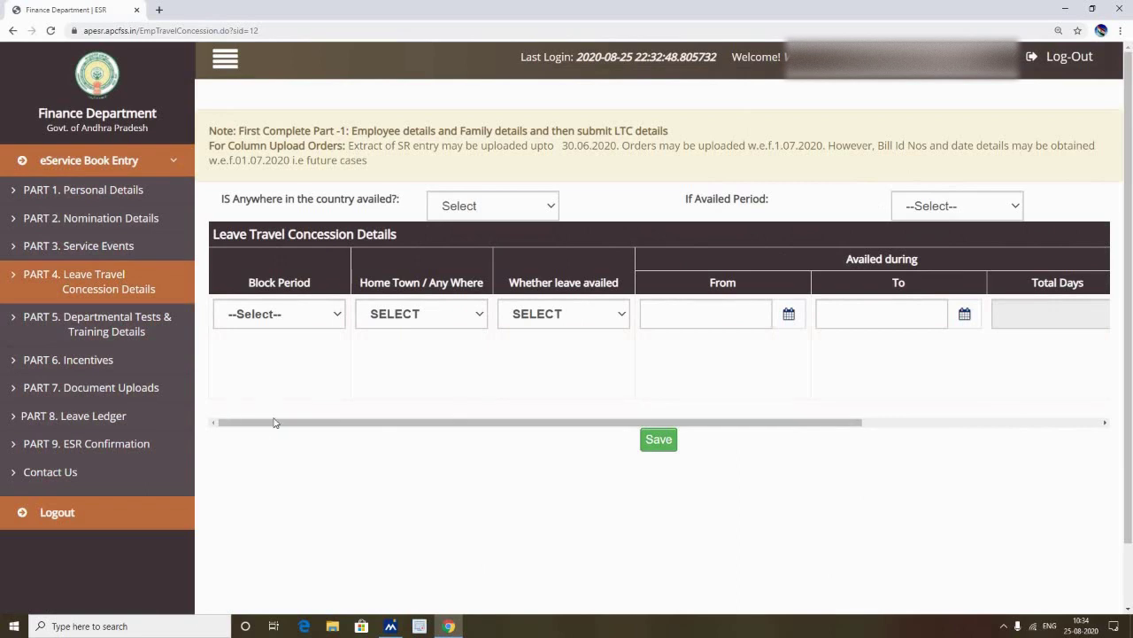
left_click(98, 324)
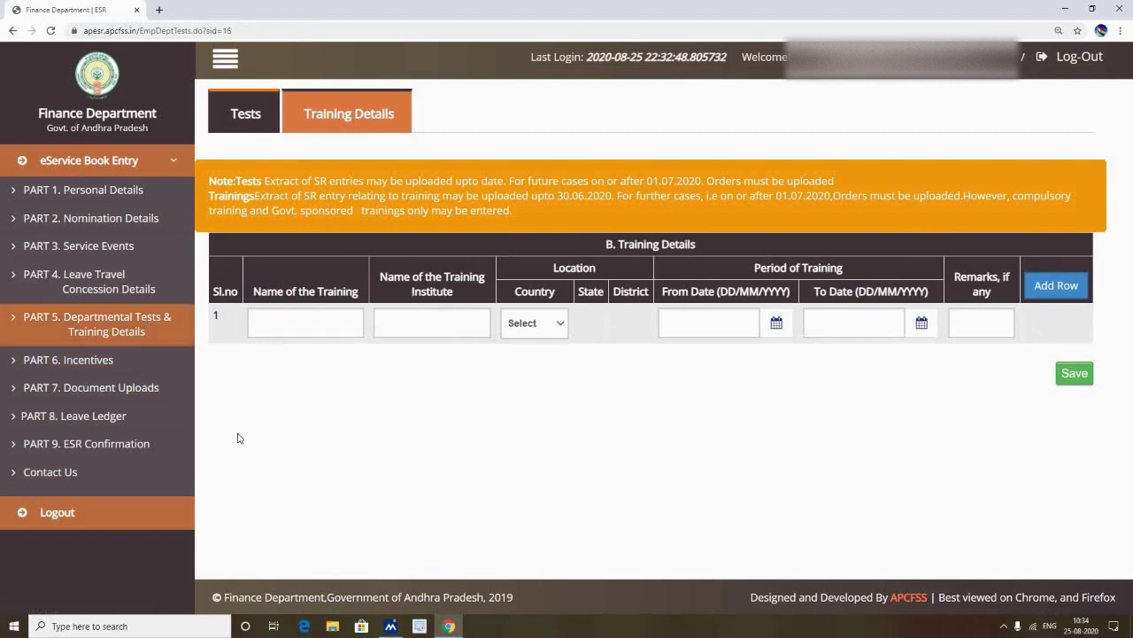
left_click(122, 418)
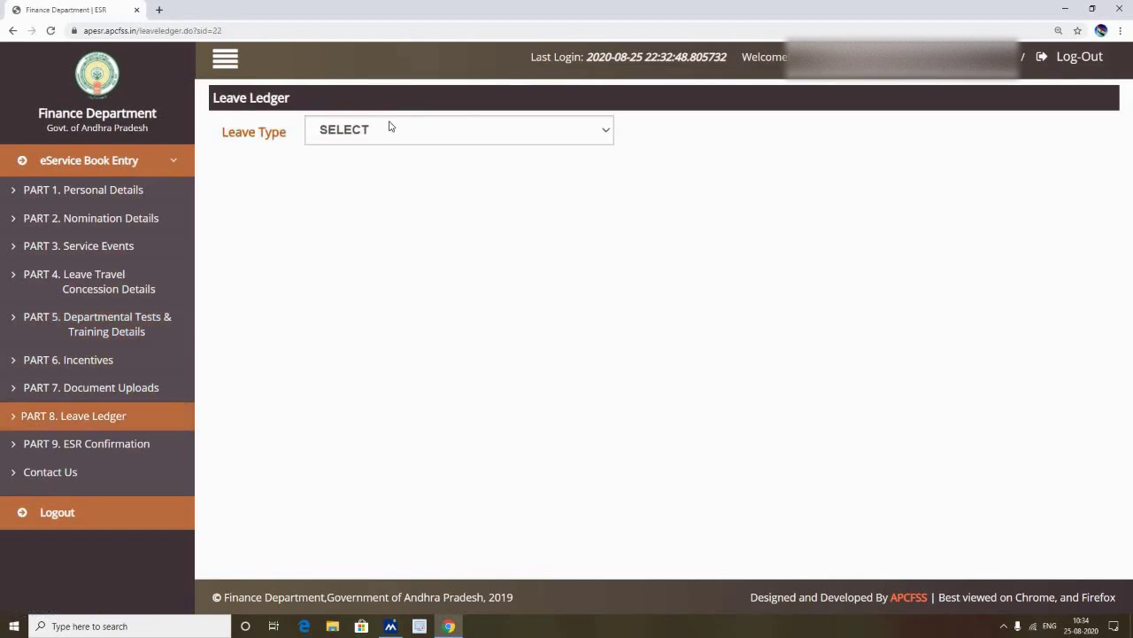
Check the leave type options in the Leave Ledger and review the document fields on the Part 7 Document Uploads page
left_click(389, 127)
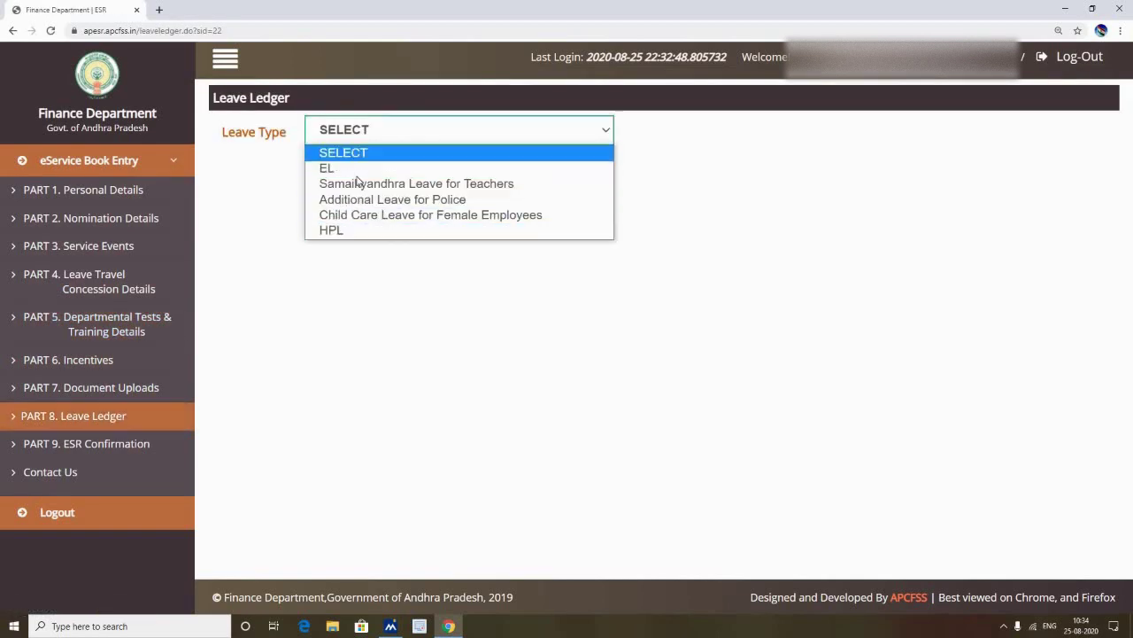
left_click(275, 202)
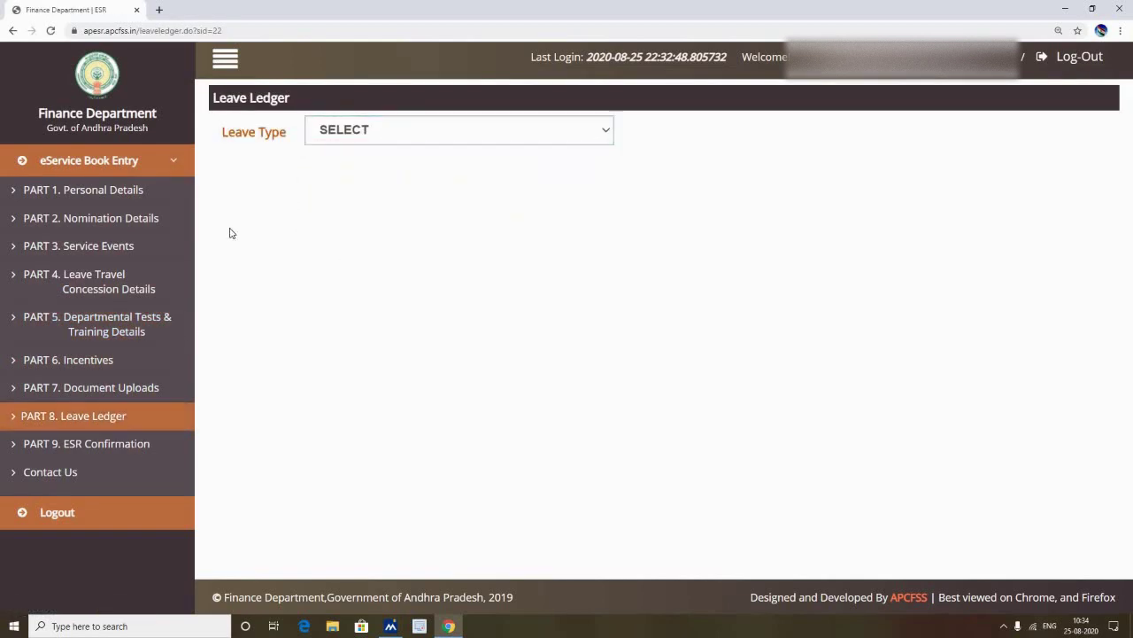
left_click(113, 389)
scroll(514, 388, "down", 2)
scroll(514, 388, "down", 1)
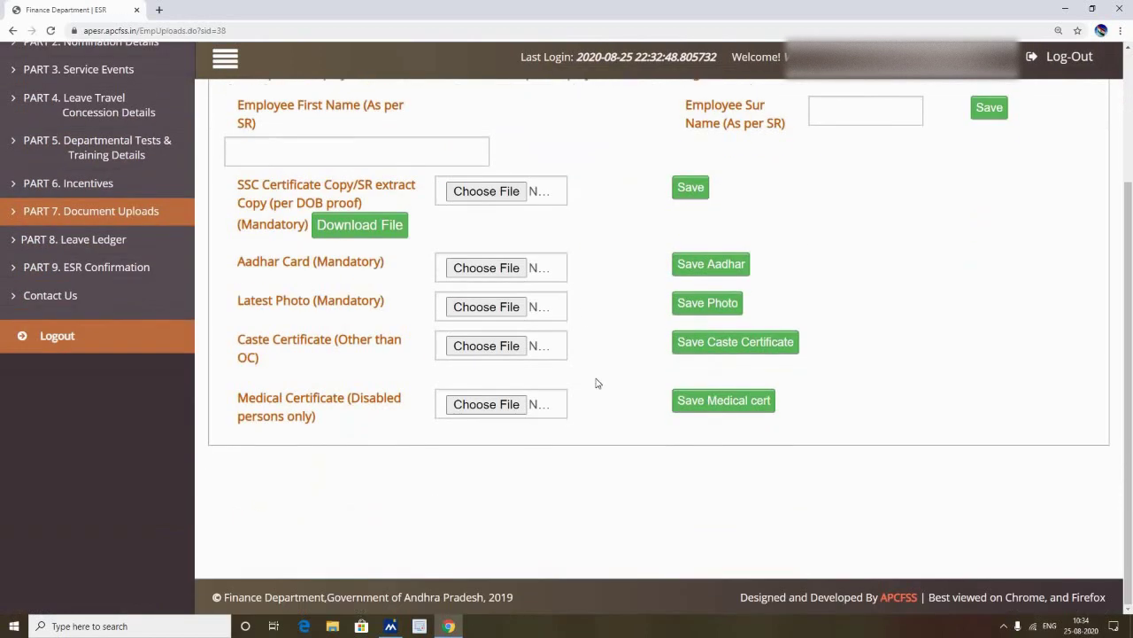
scroll(491, 369, "up", 3)
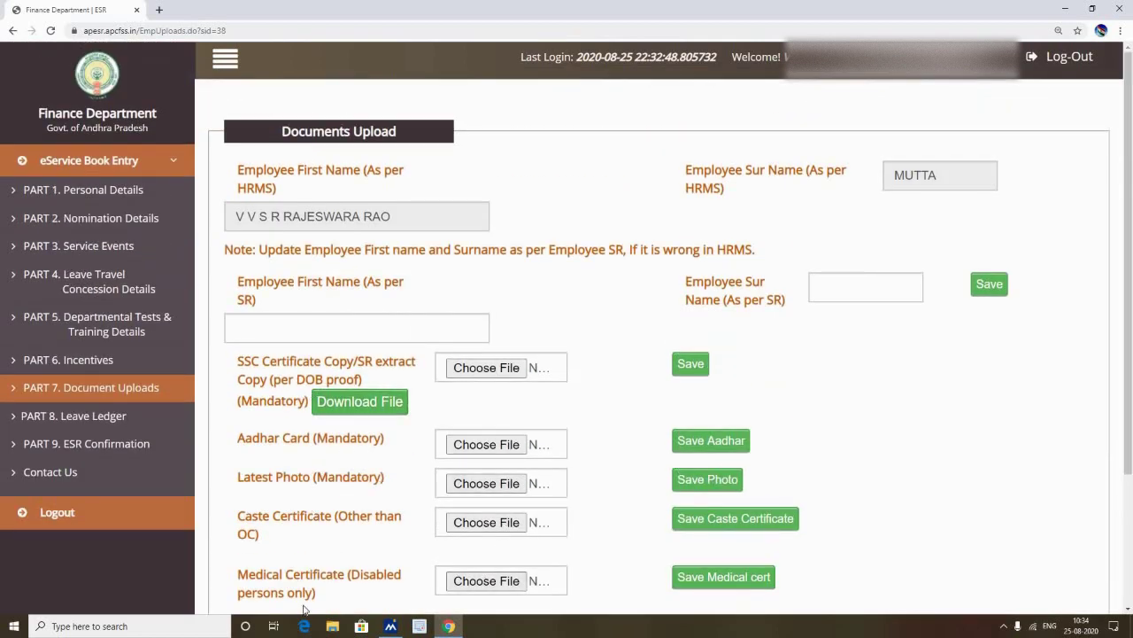
scroll(309, 521, "down", 1)
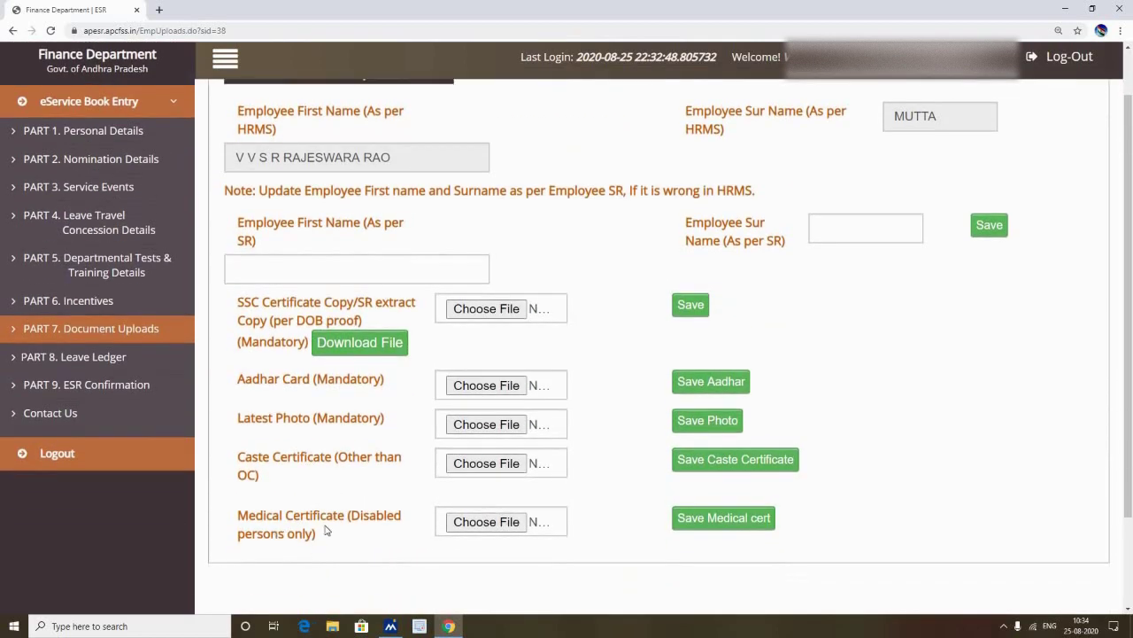
scroll(322, 530, "up", 1)
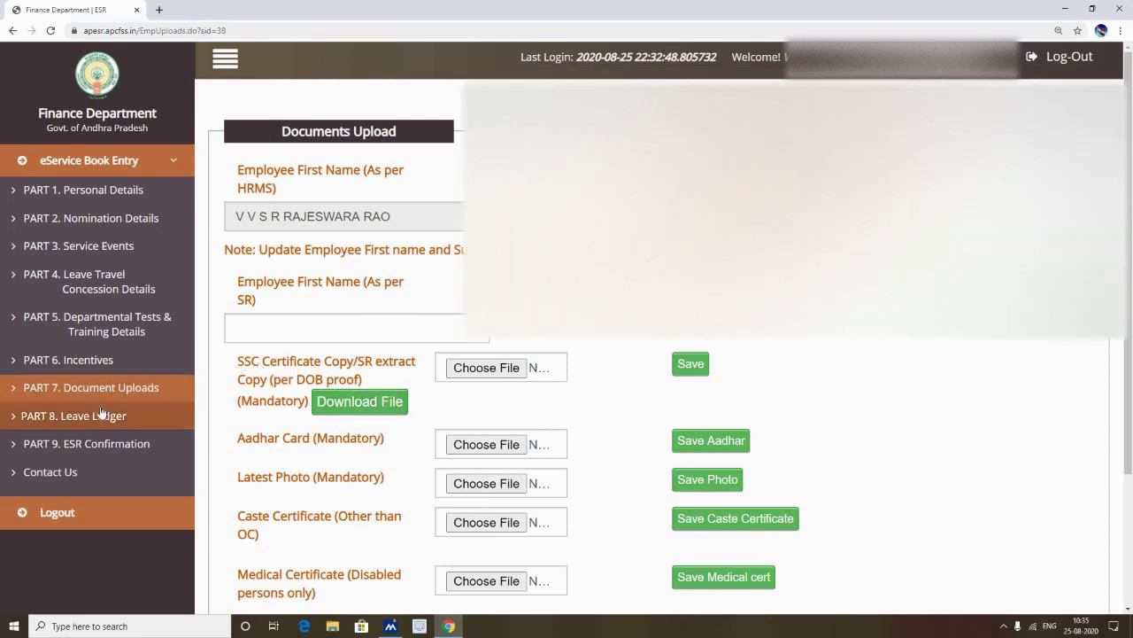
Return to Part 9 ESR Confirmation and review the Employee Status, Final Confirmation and Upload Service Book Copy sections
left_click(95, 449)
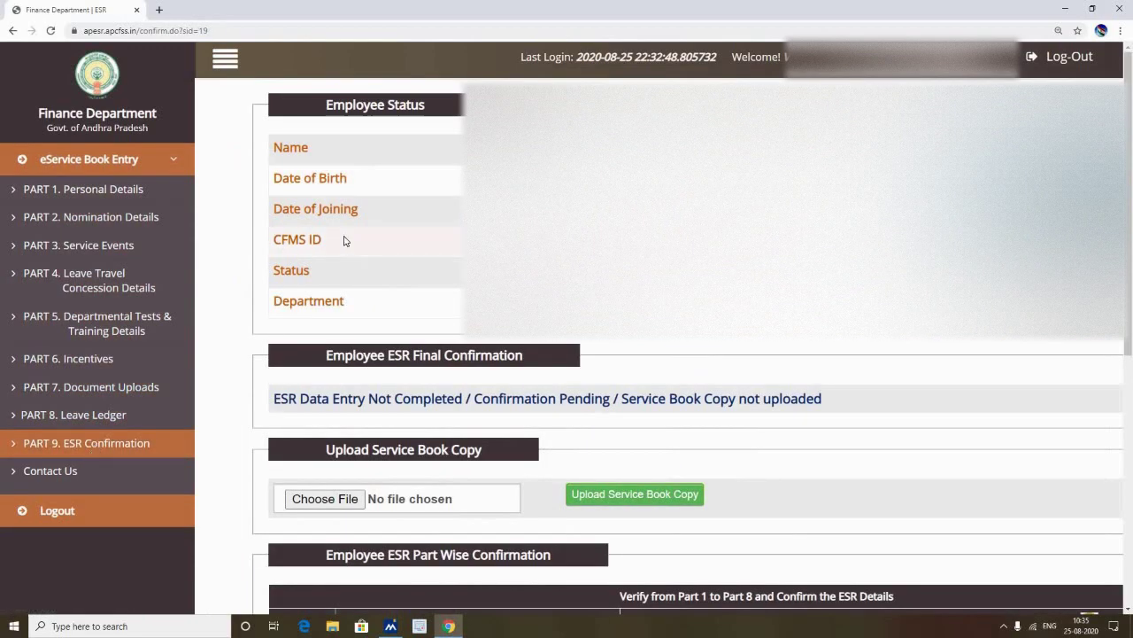
scroll(448, 288, "down", 5)
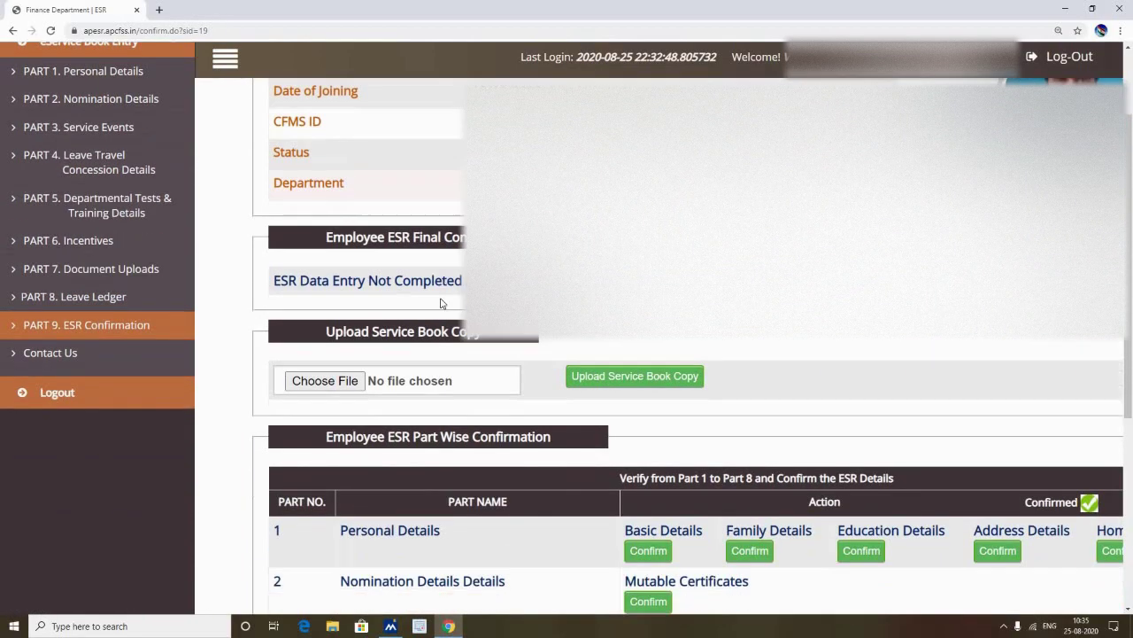
scroll(456, 403, "up", 4)
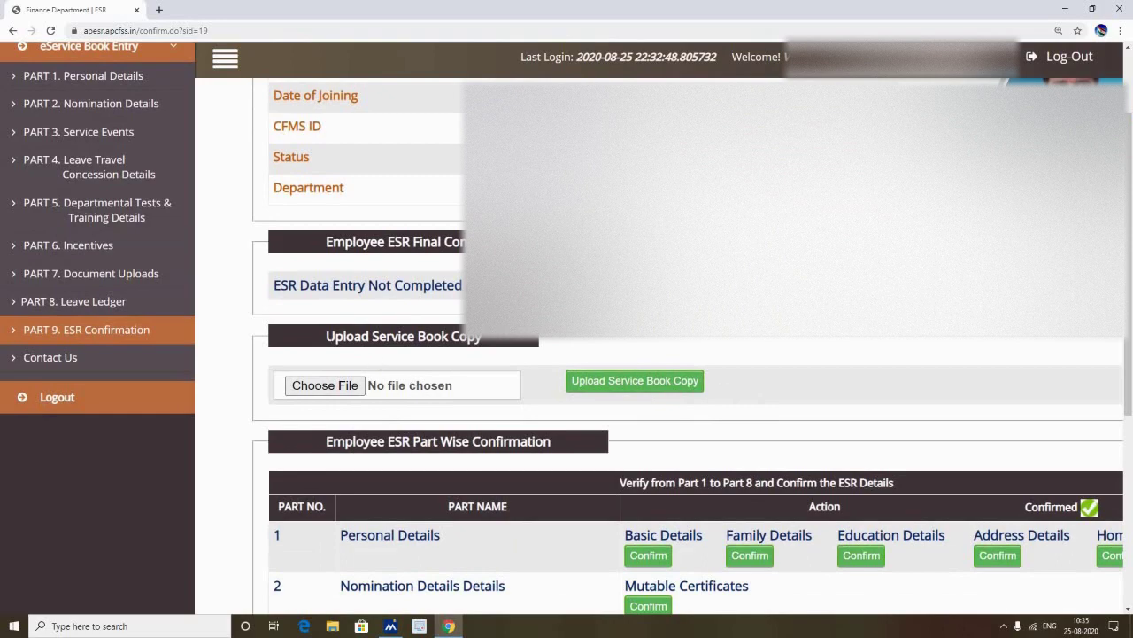
scroll(347, 358, "down", 1)
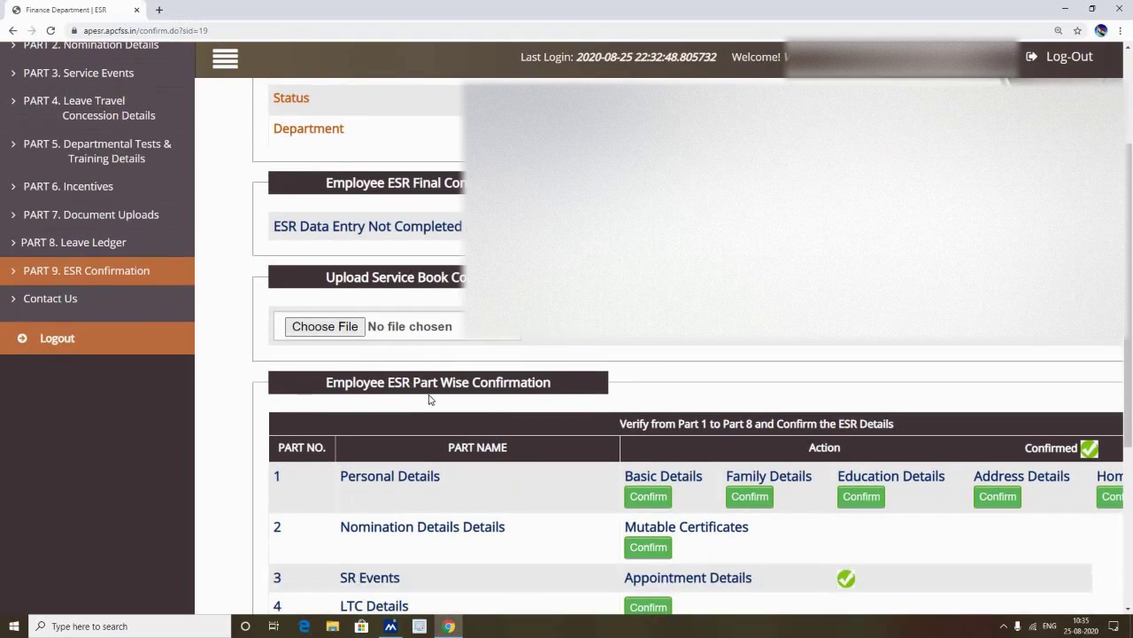
scroll(429, 400, "up", 3)
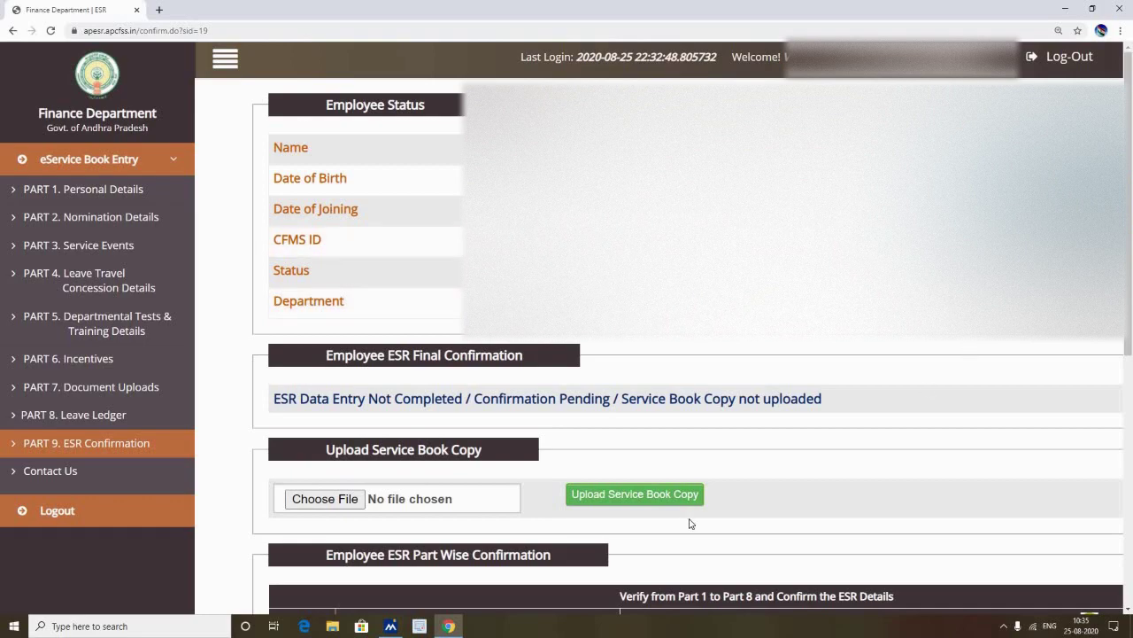
Examine the Employee ESR Part Wise Confirmation table and its confirmation actions for the individual parts
scroll(691, 523, "down", 5)
scroll(691, 523, "down", 1)
scroll(689, 522, "up", 6)
scroll(1043, 403, "down", 2)
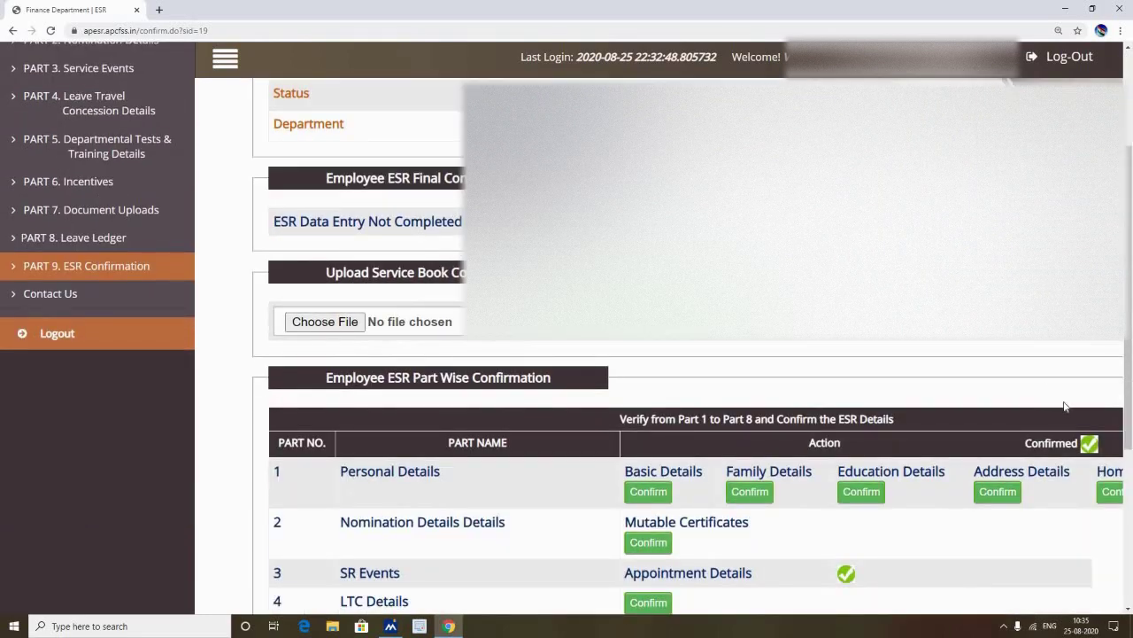
triple_click(770, 384)
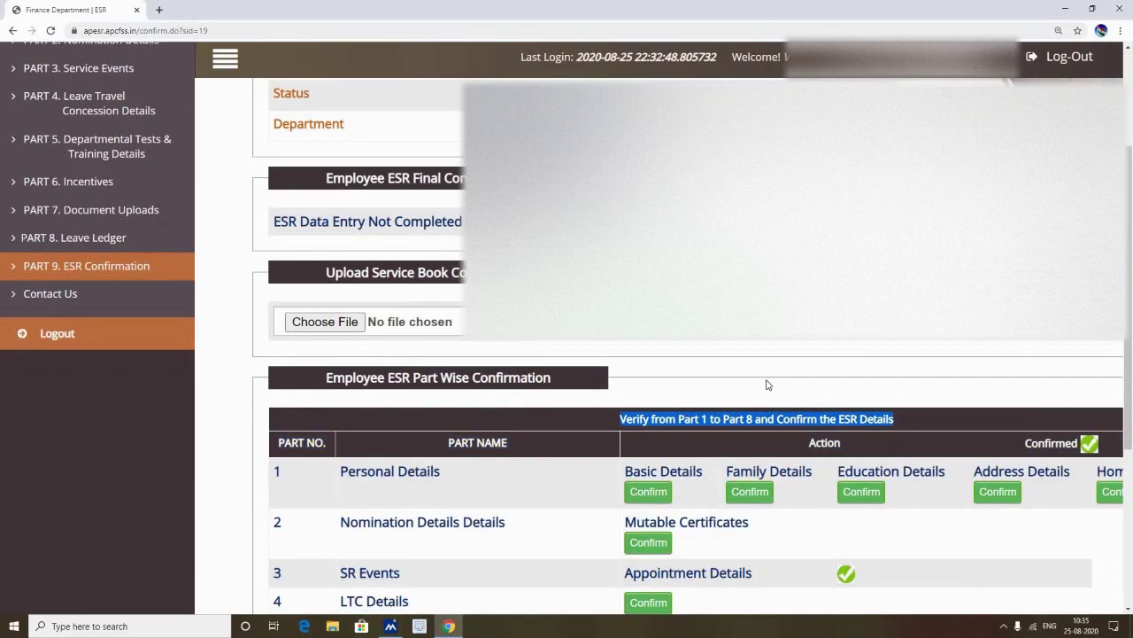
left_click(768, 384)
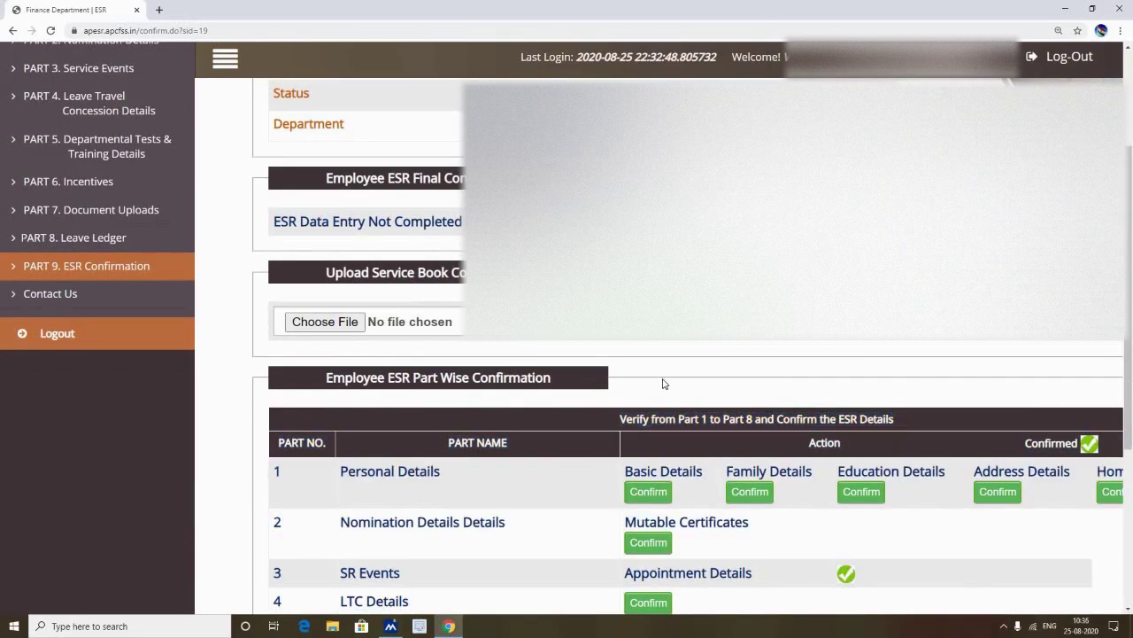
scroll(662, 382, "down", 1)
scroll(666, 383, "up", 3)
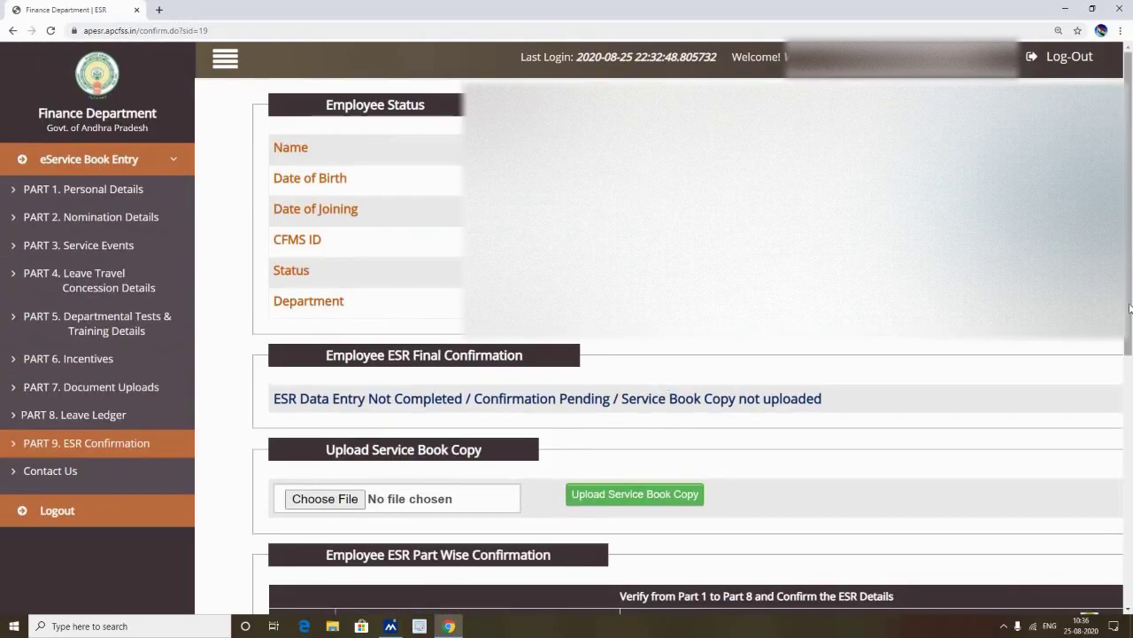
left_click_drag(1130, 307, 1131, 408)
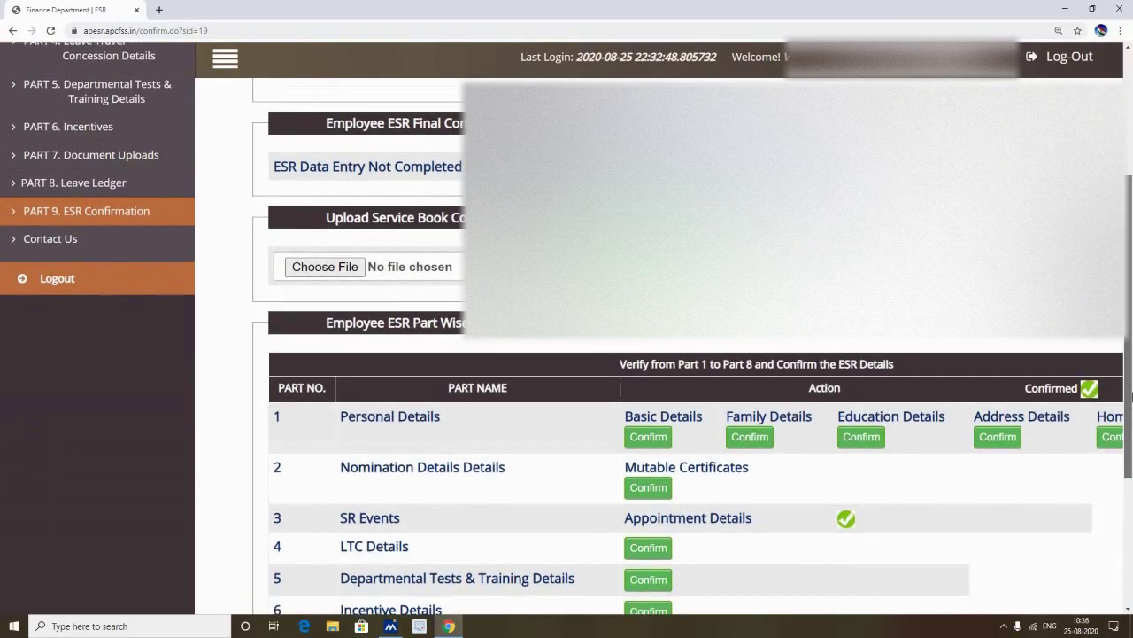
scroll(674, 366, "up", 2)
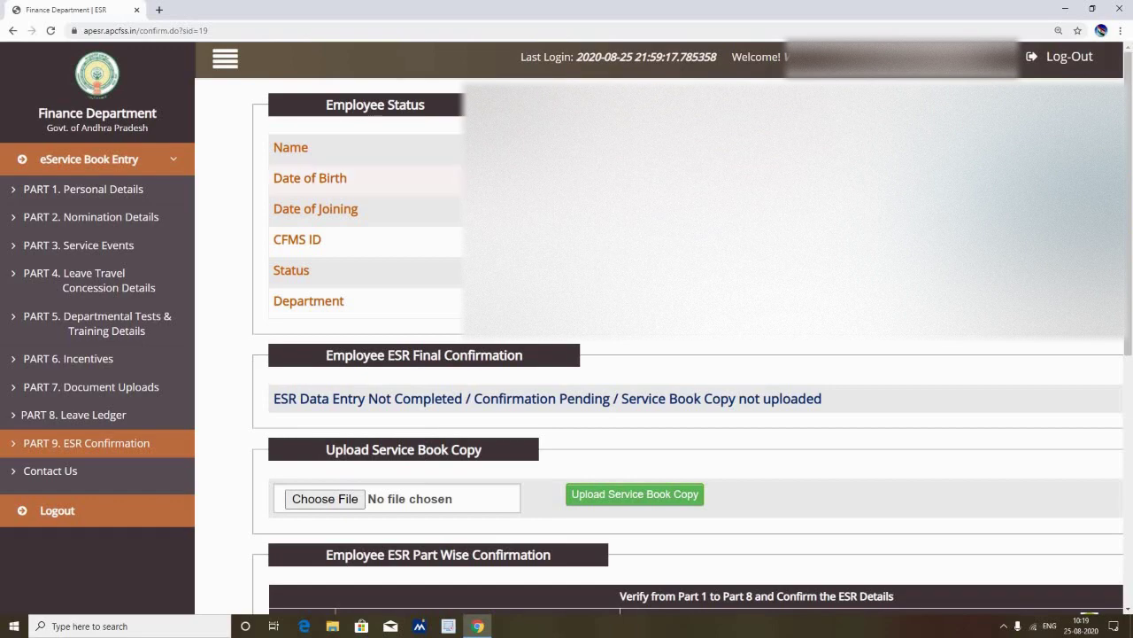
Log out of the ESR portal
left_click(1065, 58)
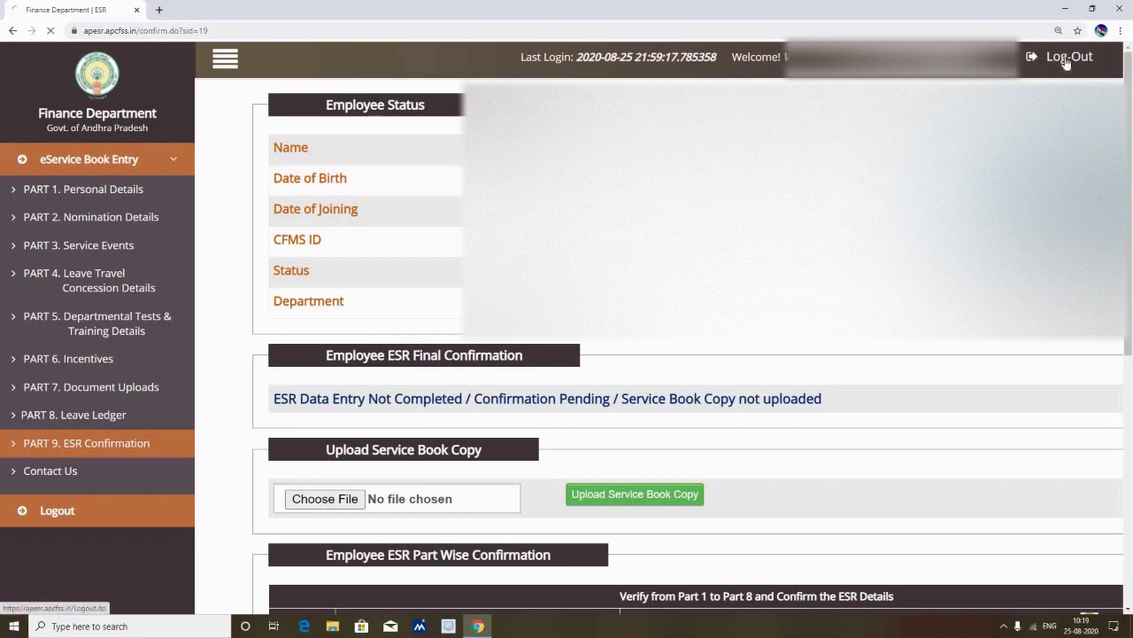